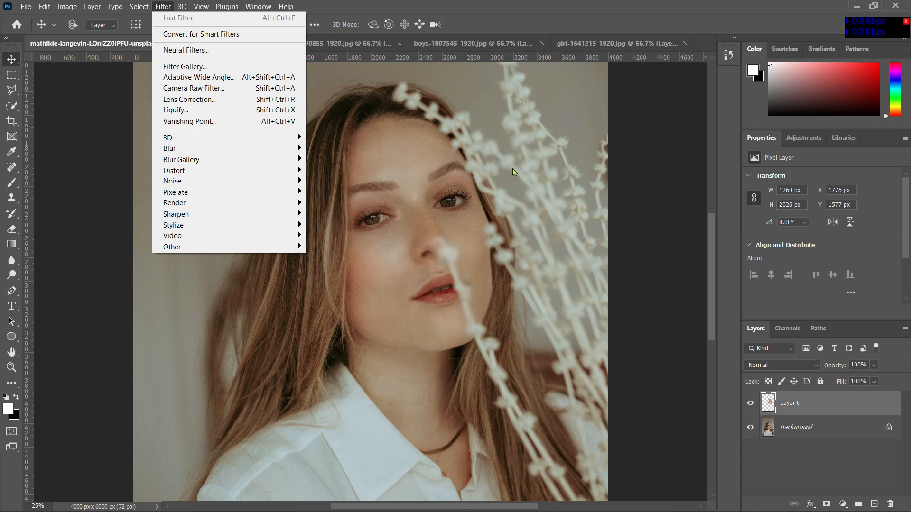
Step: Compare the woman-with-flowers photo and portrait-3190855_1920.jpg with their originals by hiding and reshowing Layer 0 in each
click(526, 303)
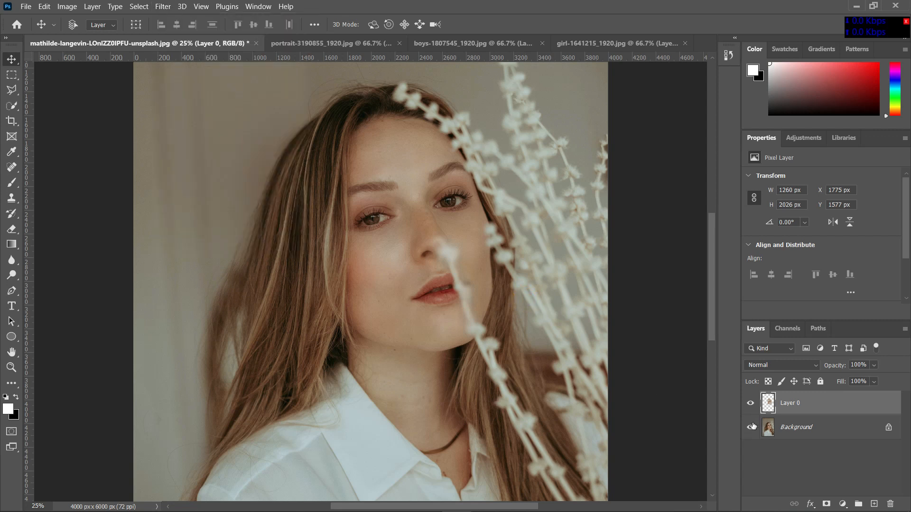
click(751, 404)
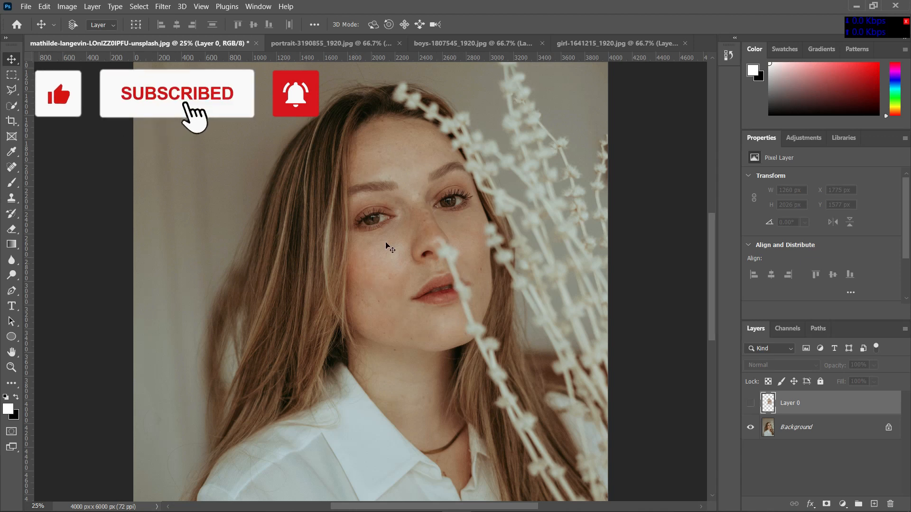
click(750, 405)
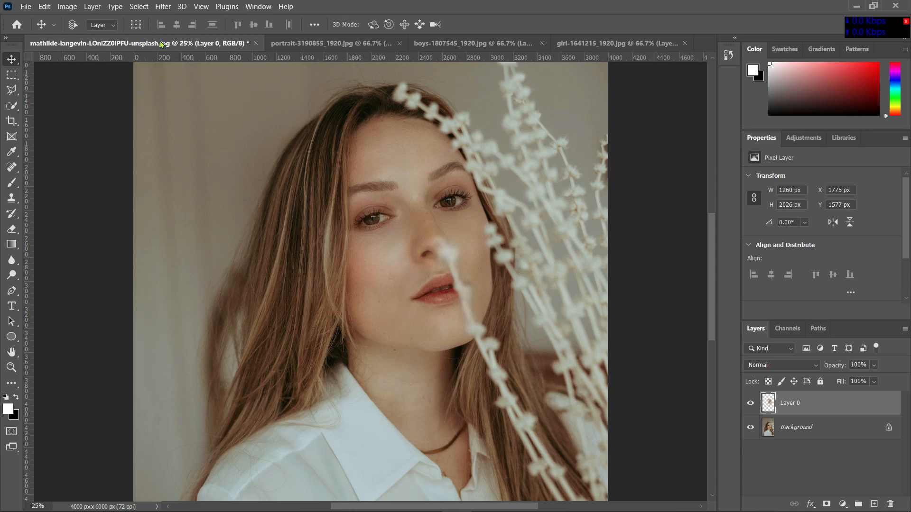
click(324, 46)
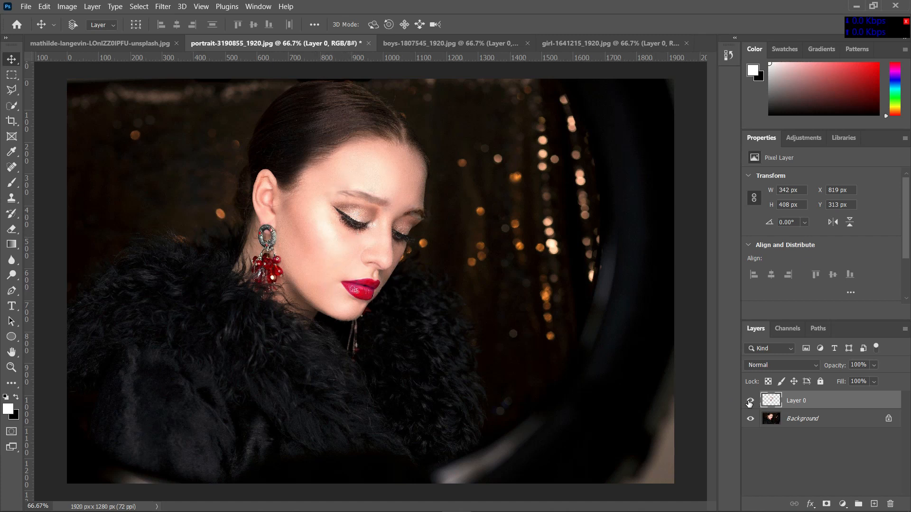
click(750, 402)
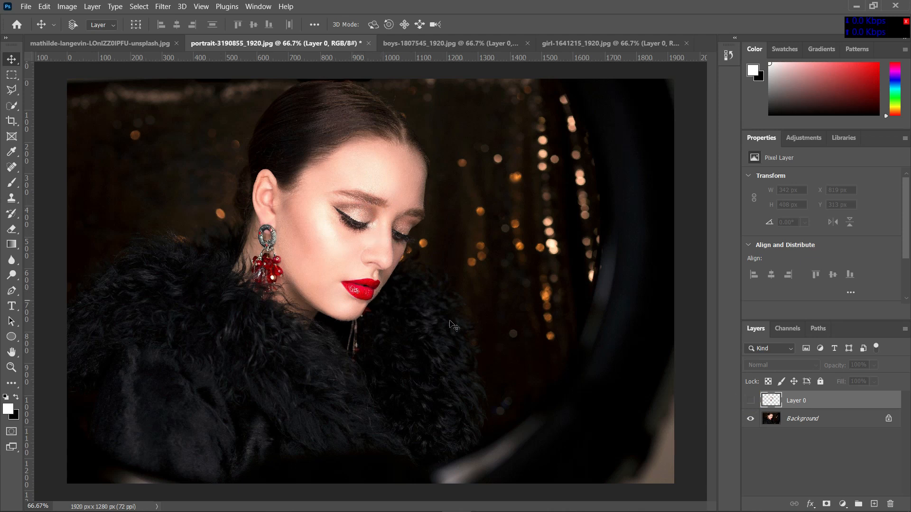
click(751, 401)
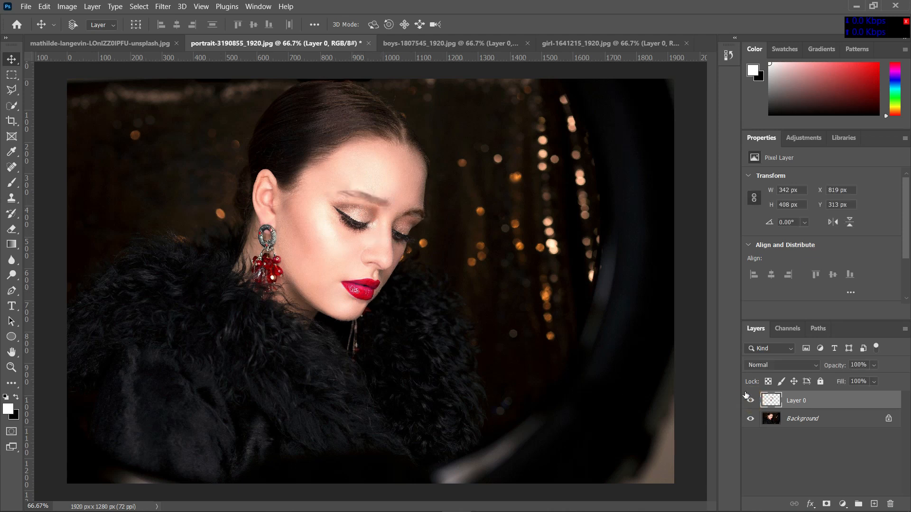
Step: Compare boys-1807545_1920.jpg and girl-1641215_1920.jpg with their originals by hiding and reshowing Layer 0 in each
click(442, 44)
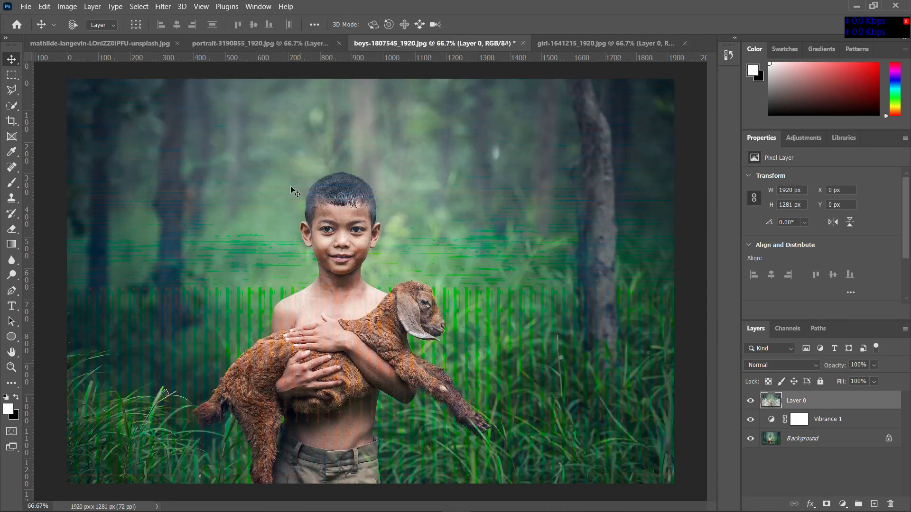
click(750, 403)
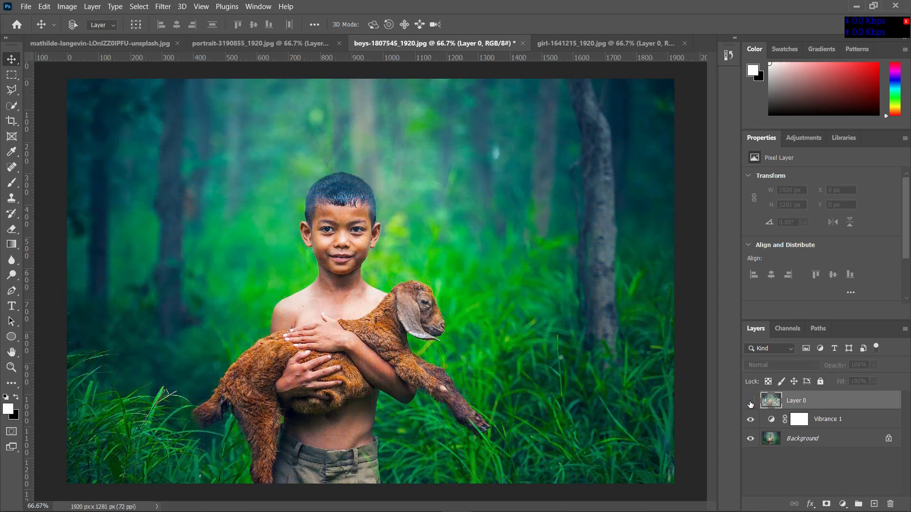
click(750, 402)
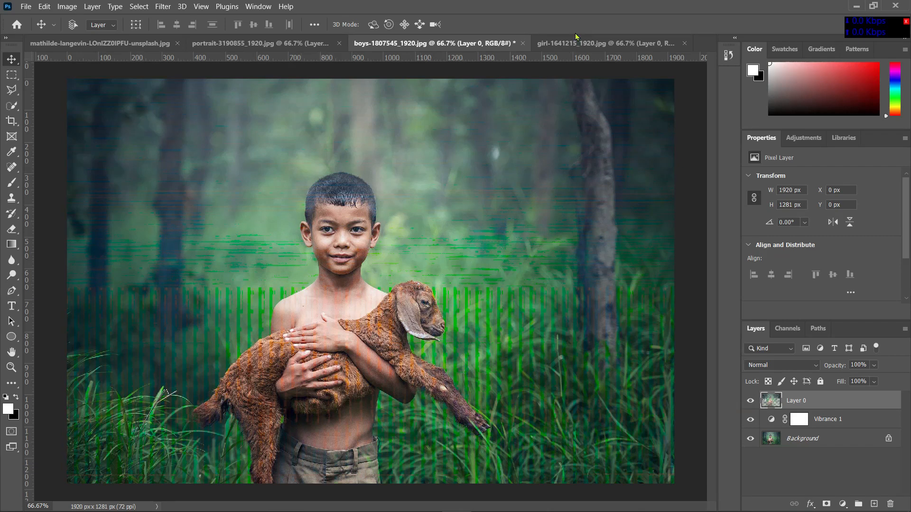
click(568, 47)
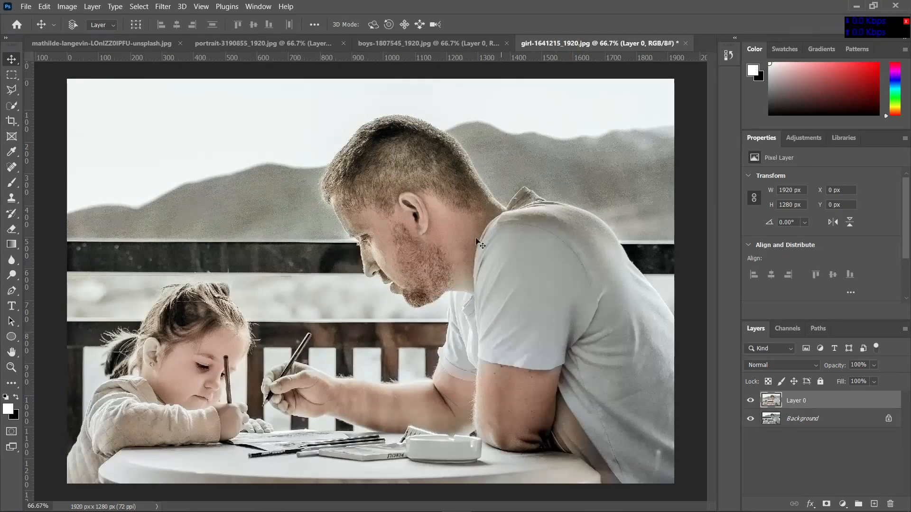
click(750, 400)
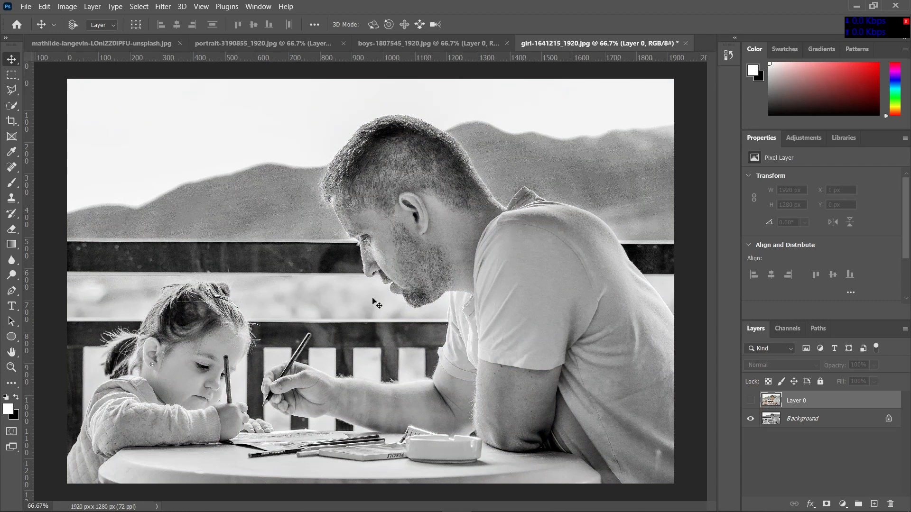
click(749, 401)
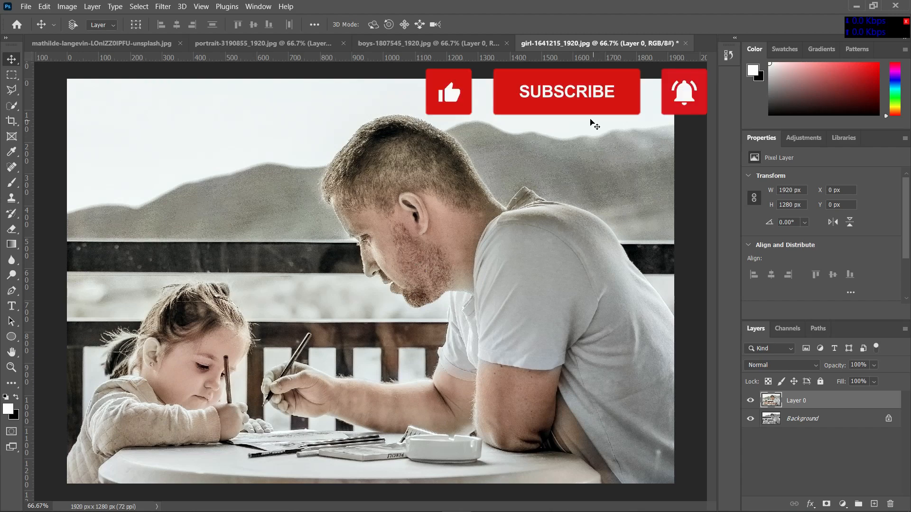
Step: Open the photo whose file name ends in TFSIzT_d83U-unsplash.jpg from the nureal folder
click(26, 7)
click(36, 29)
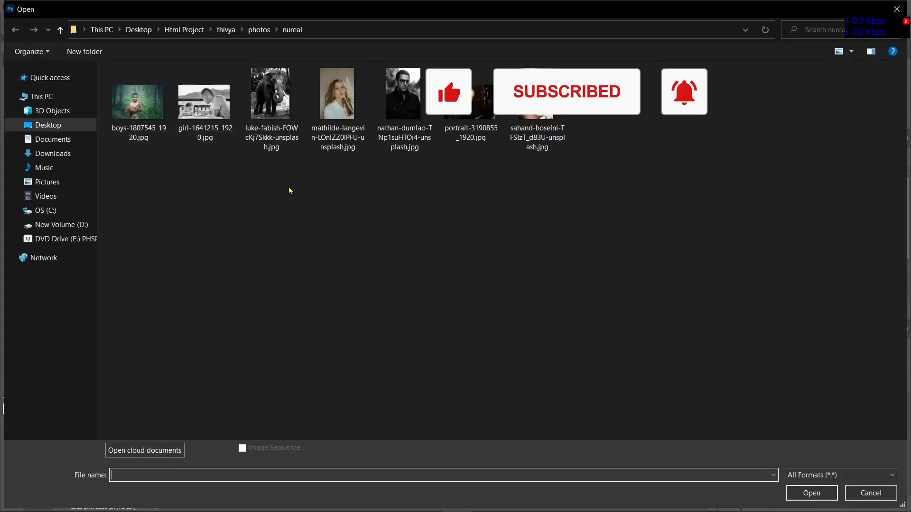
click(551, 146)
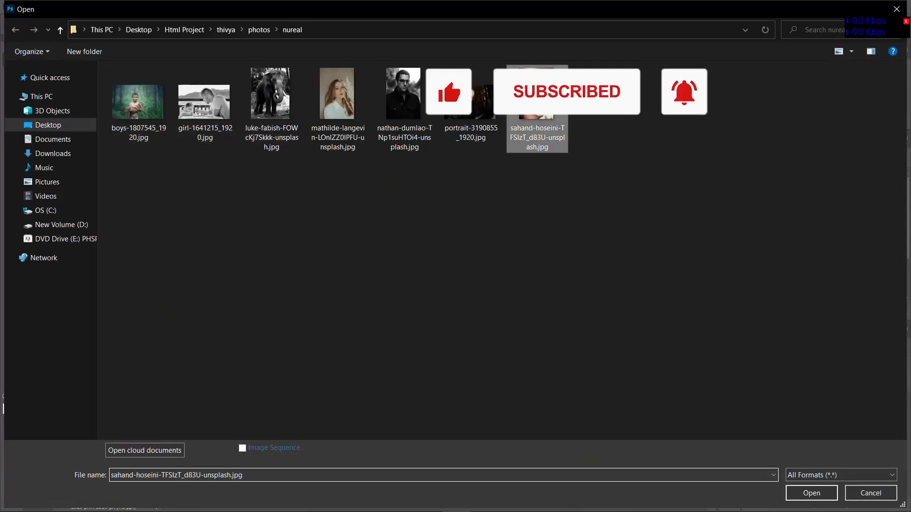
click(811, 493)
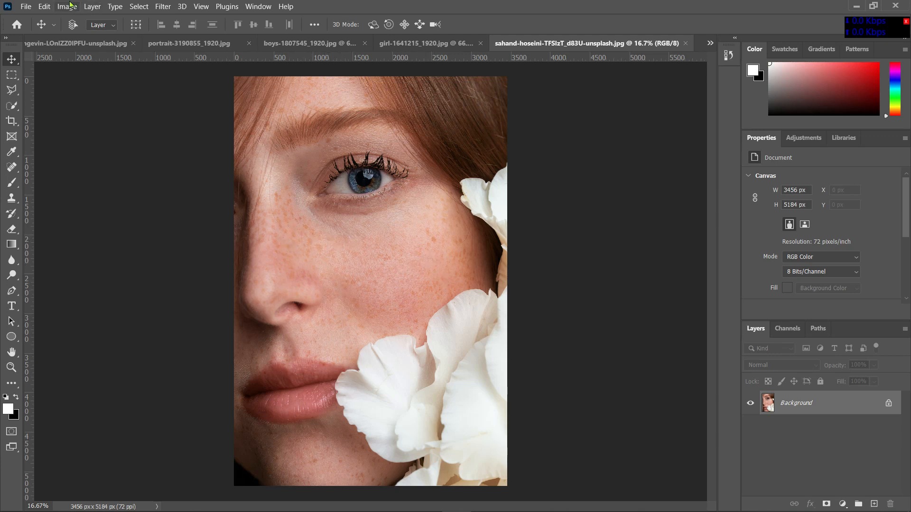
Step: Enable the Skin Smoothing neural filter on the close-up face photo and preview it against the original
click(163, 6)
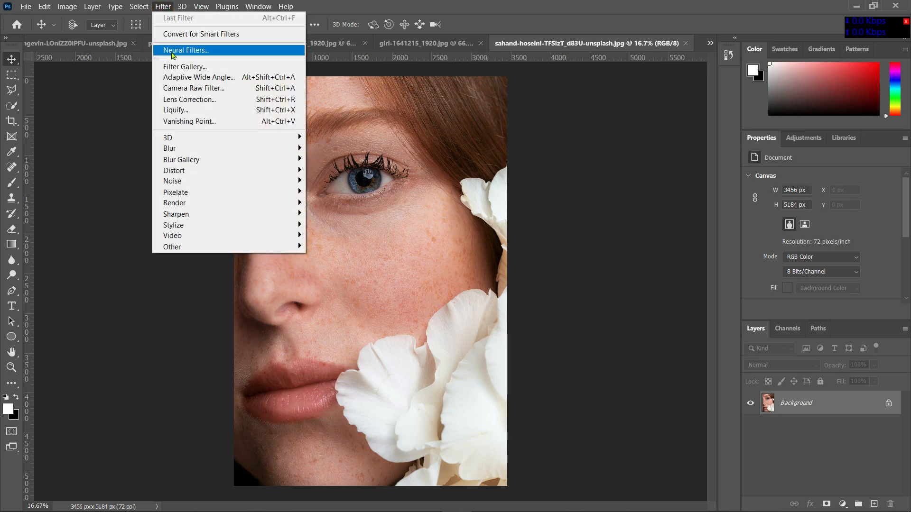
click(173, 55)
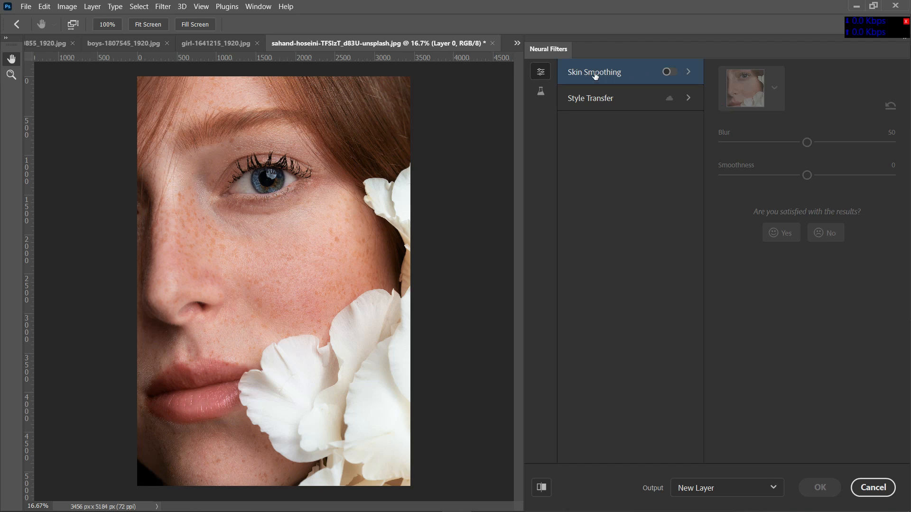
mouse_move(604, 76)
click(668, 74)
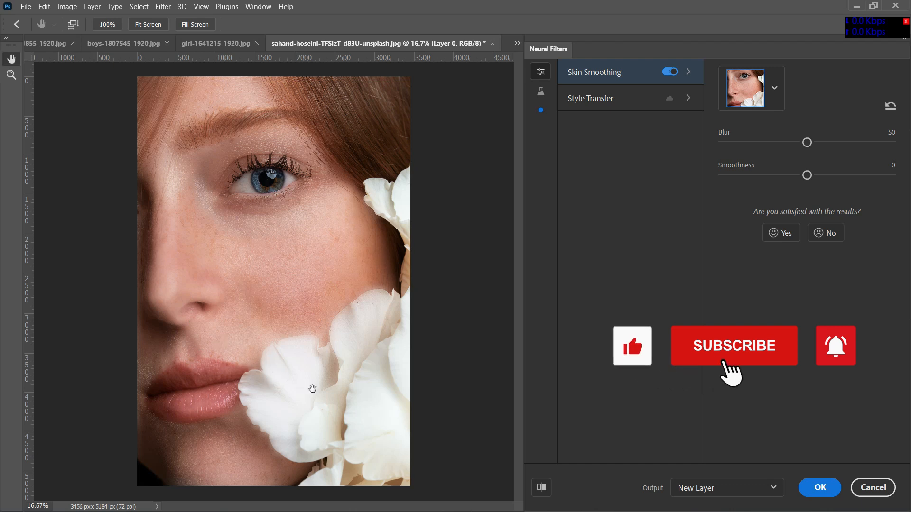
click(540, 489)
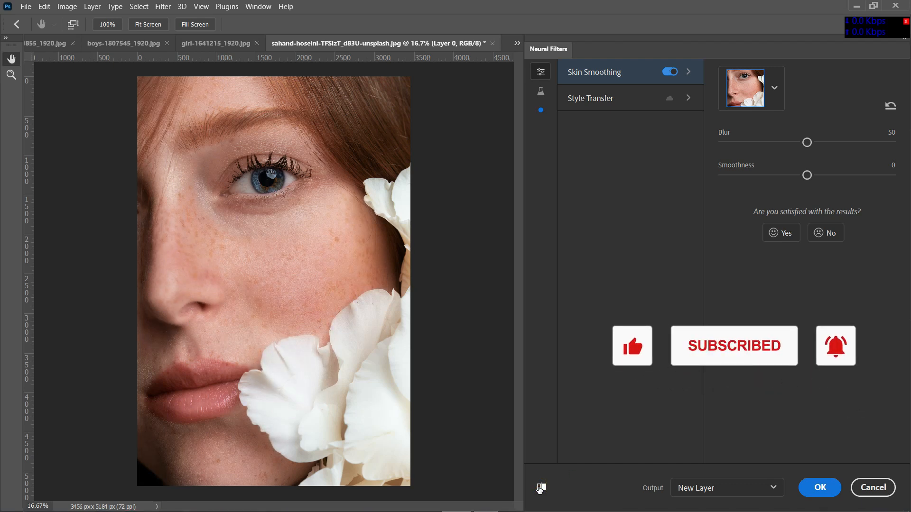
click(540, 488)
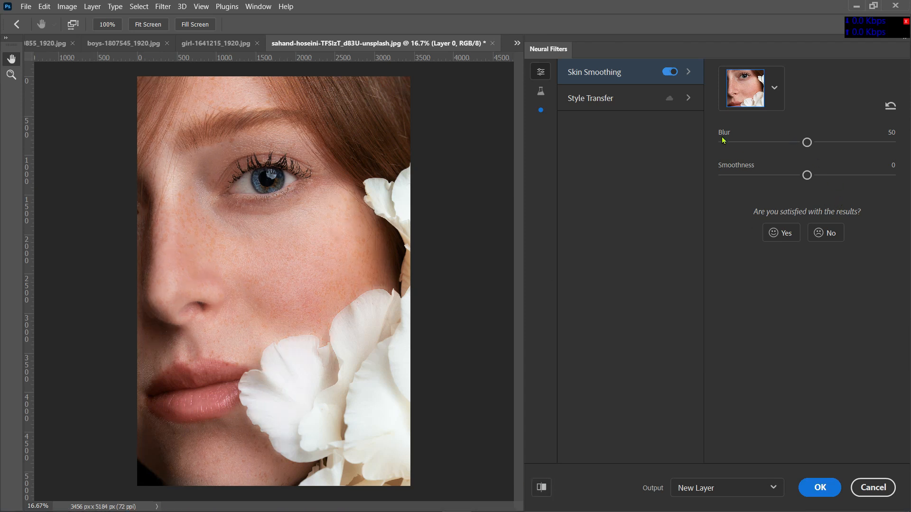
Step: Set the Skin Smoothing Blur to 93 and Smoothness to 47
drag(806, 142, 856, 144)
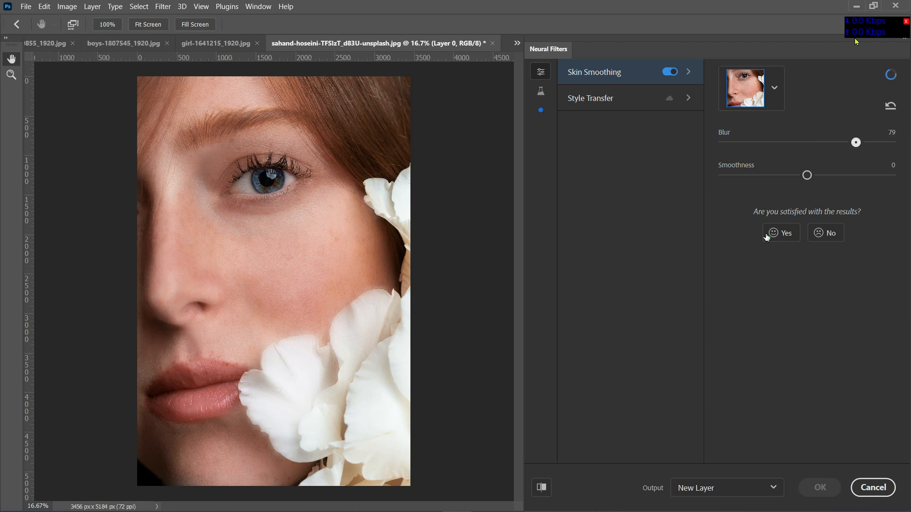
drag(855, 39, 880, 46)
drag(808, 176, 892, 177)
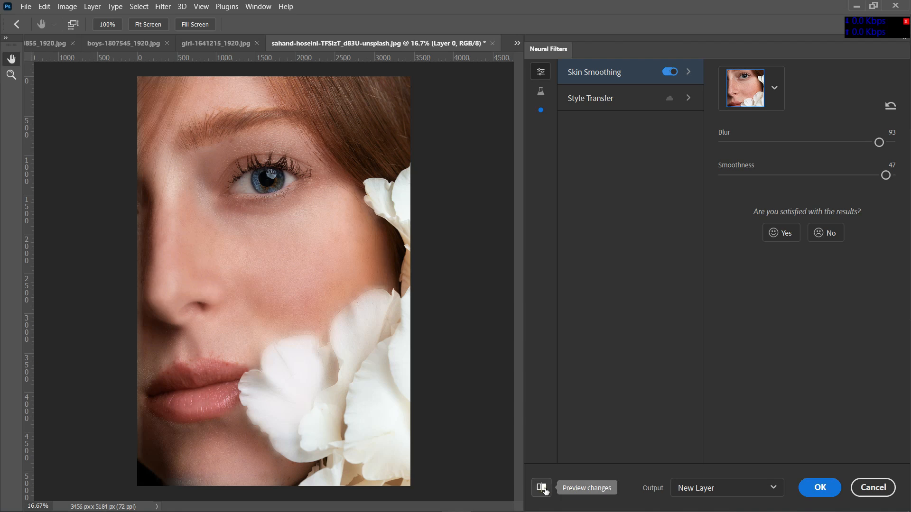
Step: Apply the skin smoothing as a new layer and compare it with the original by toggling the layer's visibility
click(545, 489)
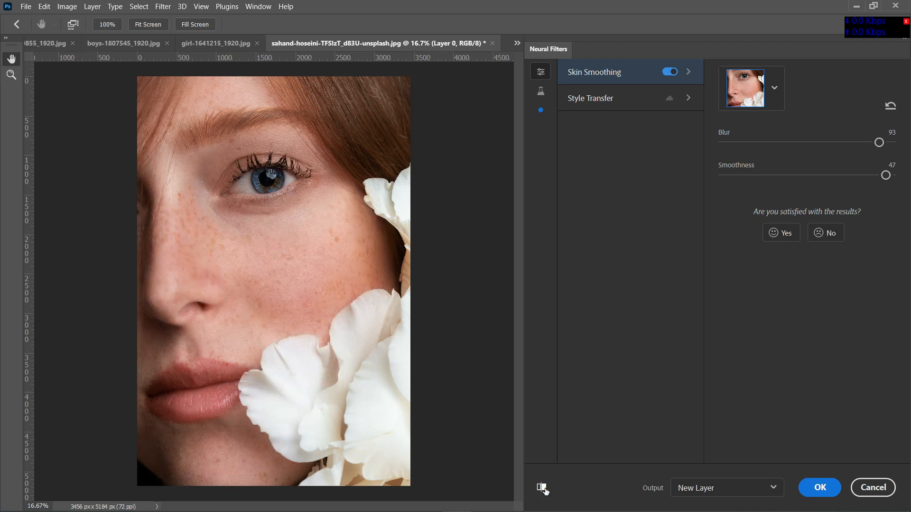
click(545, 489)
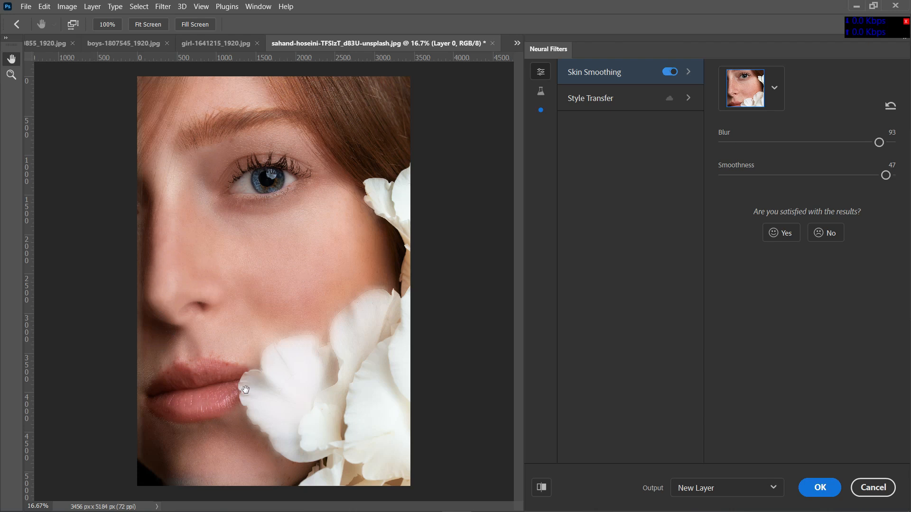
click(817, 488)
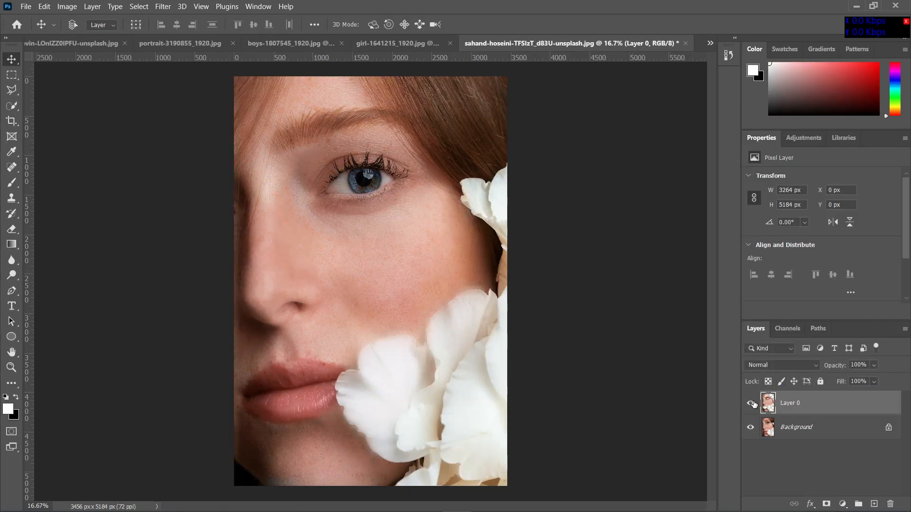
click(750, 403)
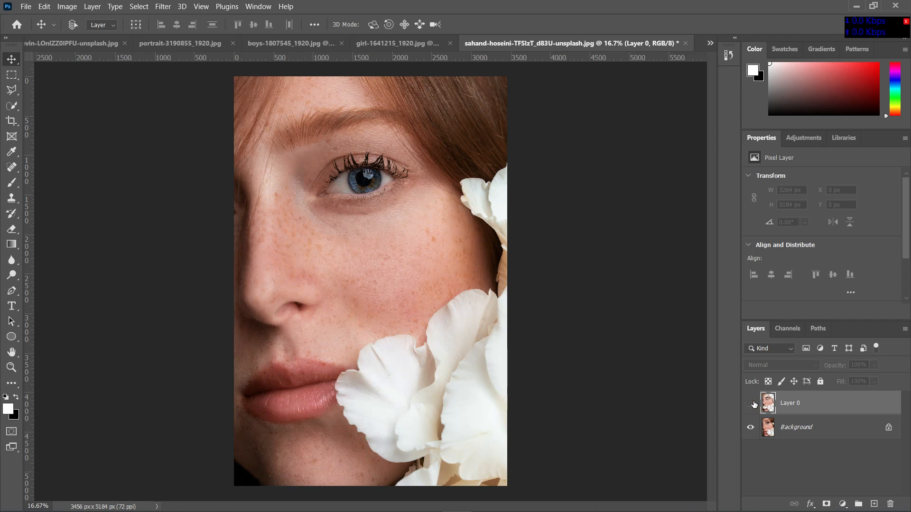
click(753, 404)
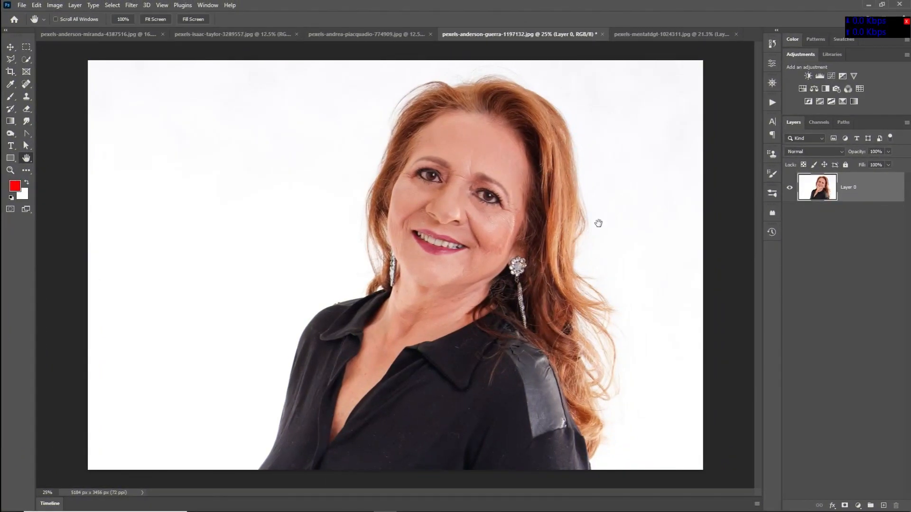
Step: Convert Layer 0 of the smiling woman's portrait to a smart object and enable the Smart Portrait neural filter
right_click(847, 184)
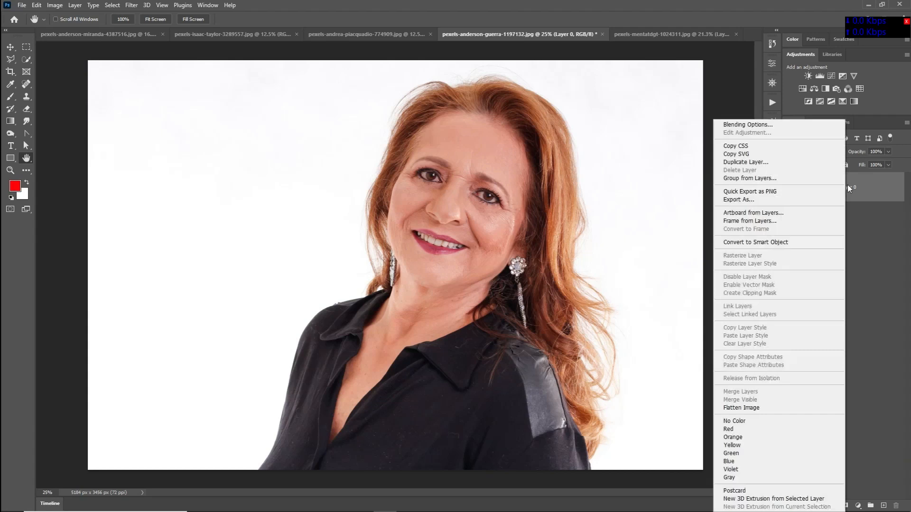
click(794, 241)
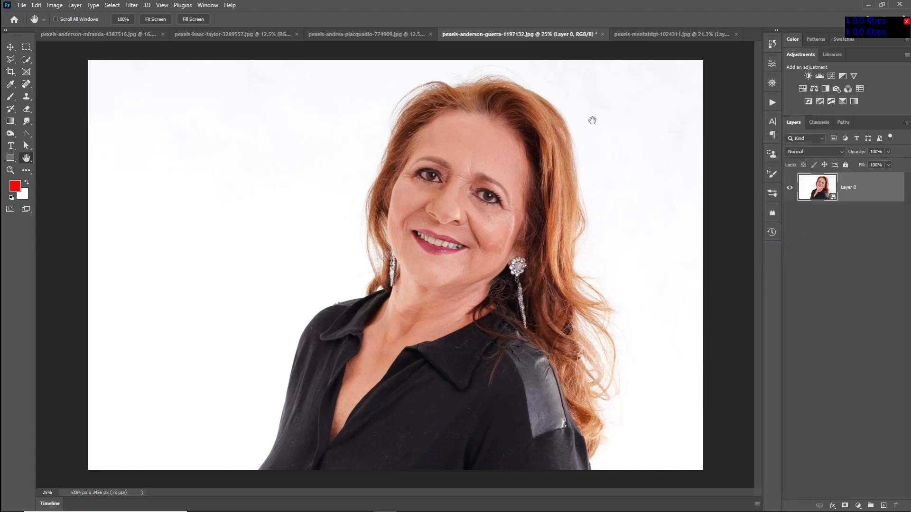
click(131, 5)
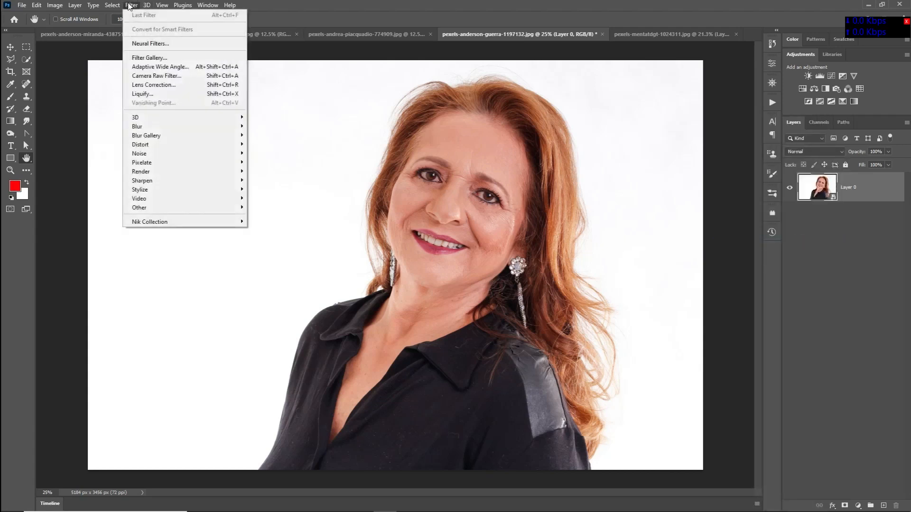
click(163, 42)
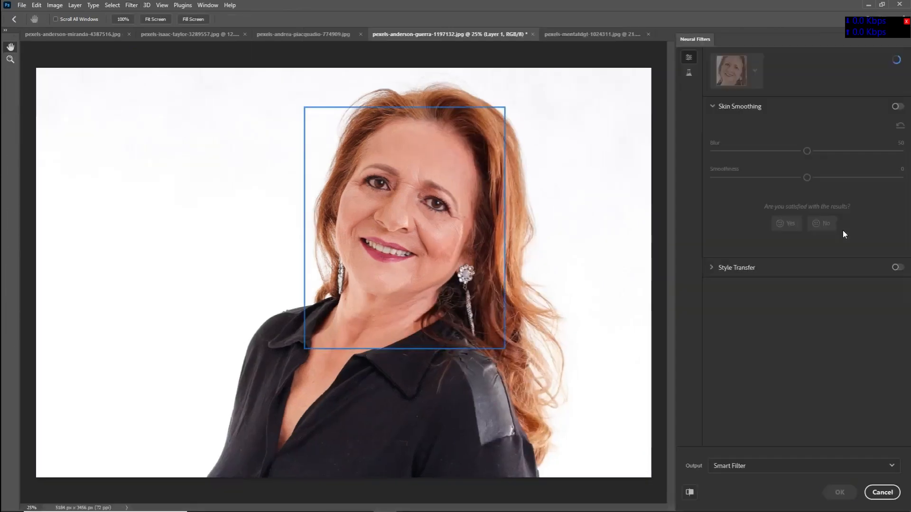
click(689, 74)
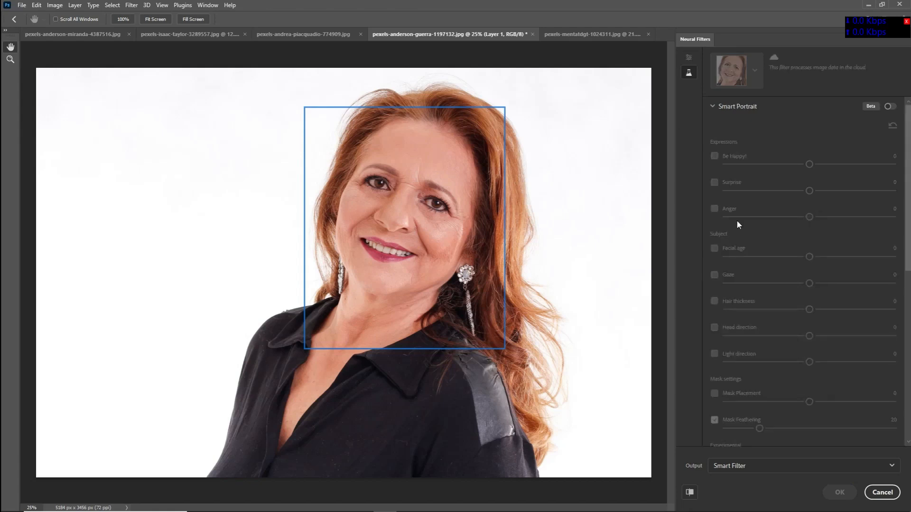
click(889, 107)
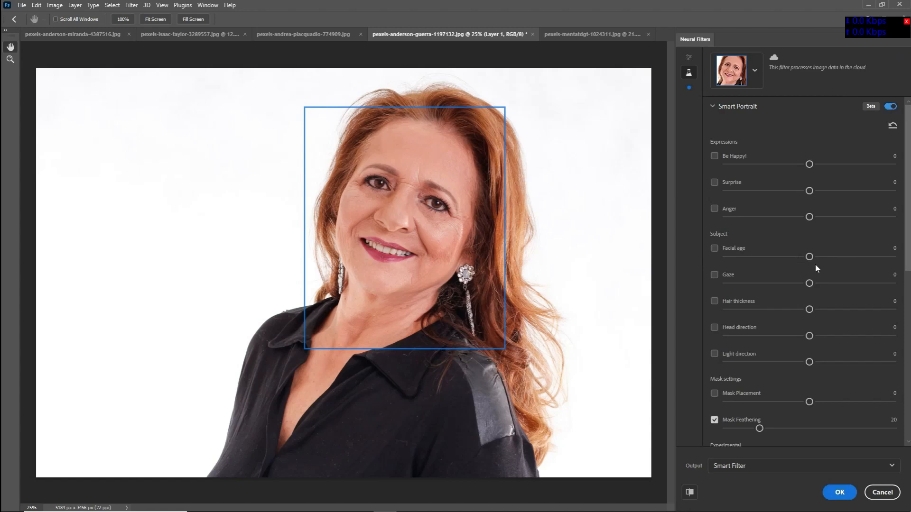
Step: Set the Smart Portrait Facial age to -50, Hair thickness to 26 and Light direction to 21
click(753, 258)
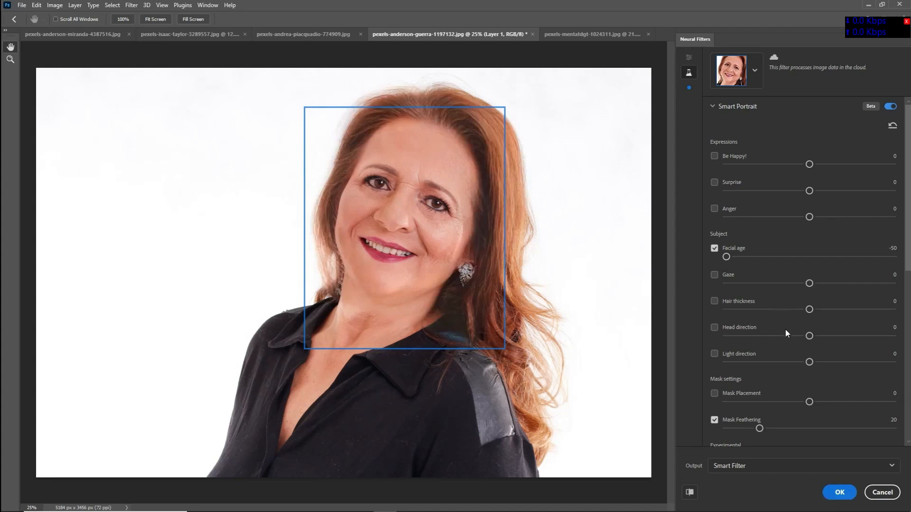
click(855, 308)
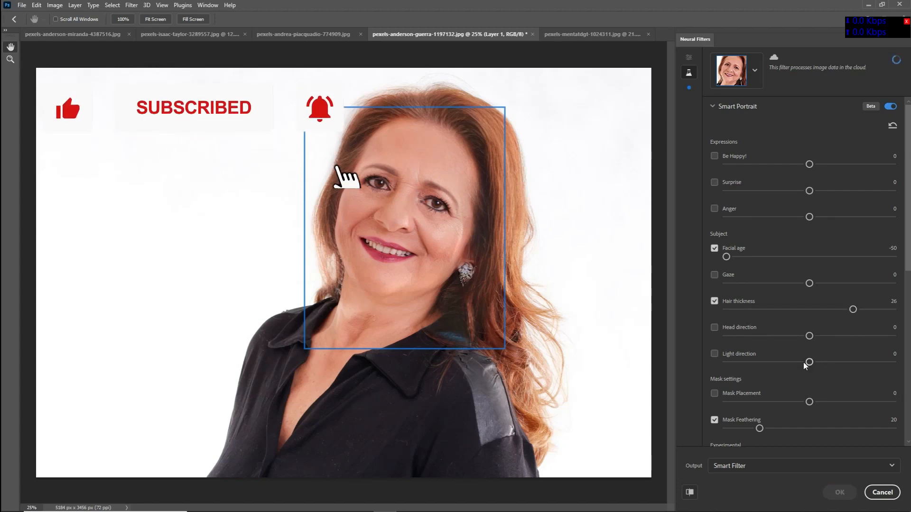
click(846, 363)
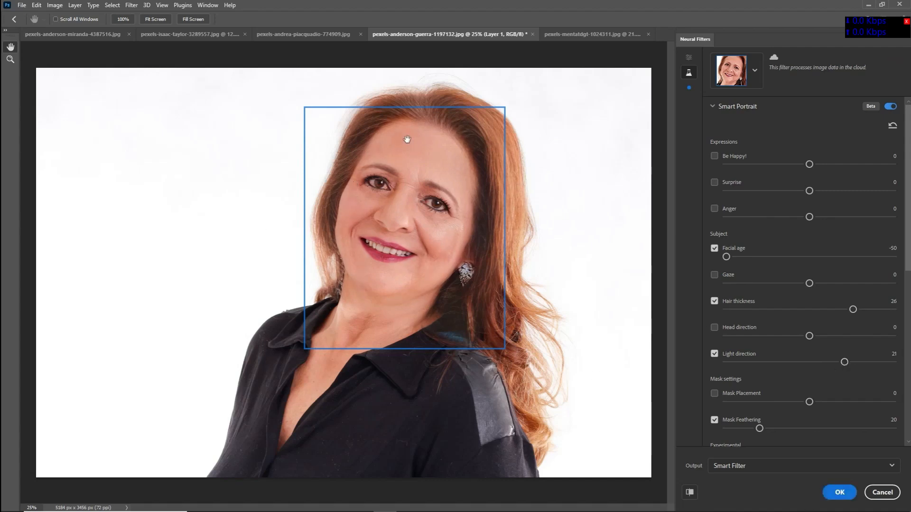
Step: Apply the Smart Portrait changes as a smart filter and compare them with the original by toggling the filter's visibility
click(691, 494)
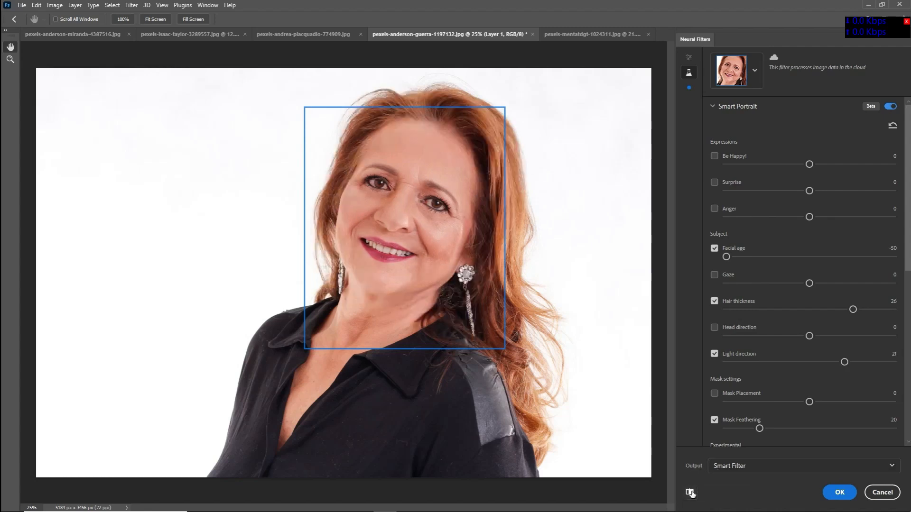
click(691, 494)
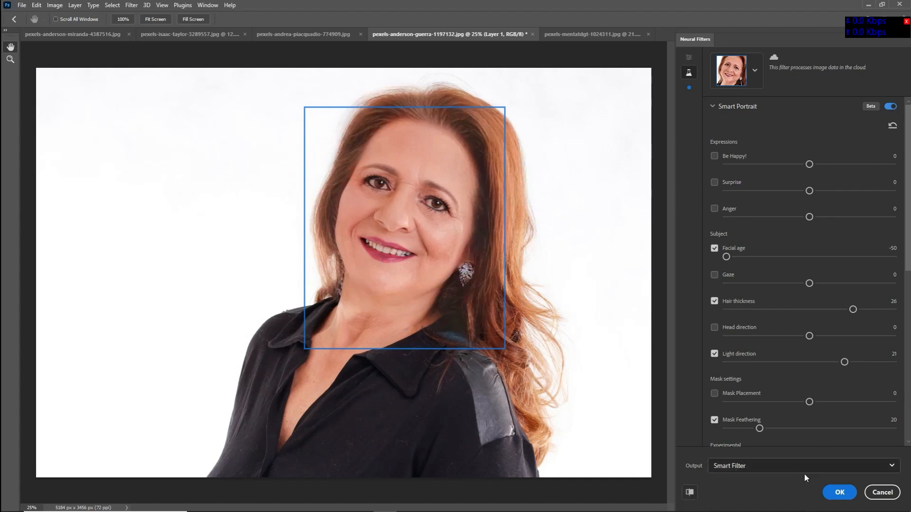
click(840, 493)
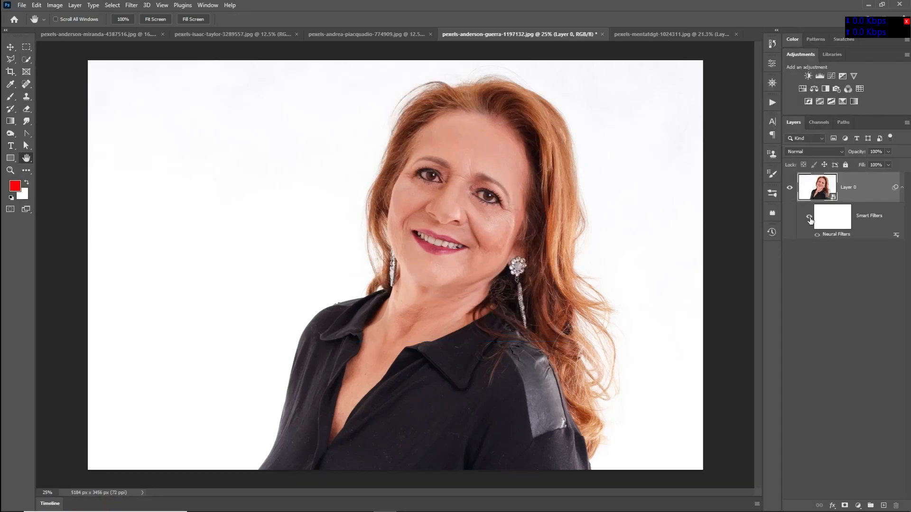
click(809, 219)
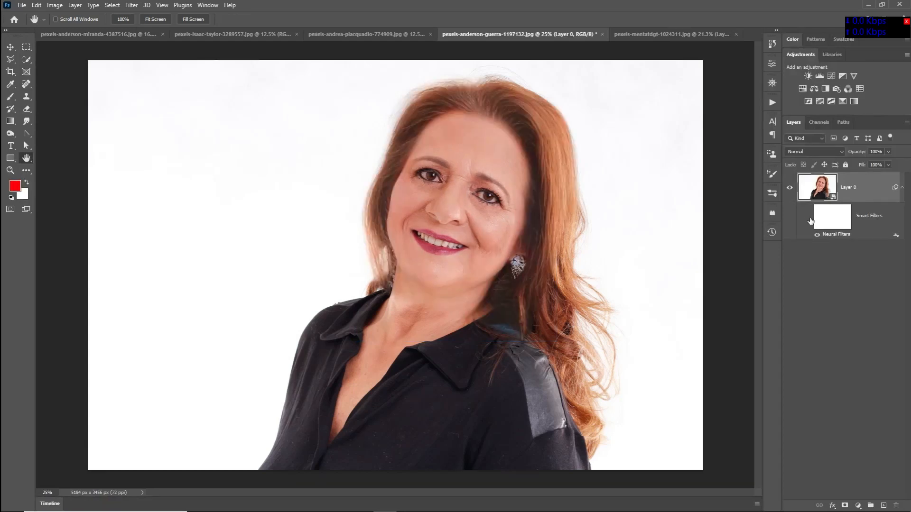
click(811, 220)
click(810, 219)
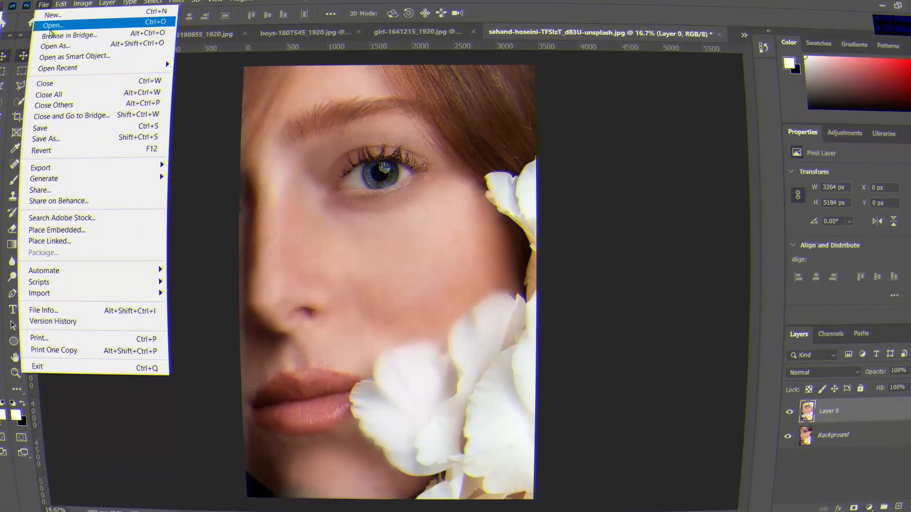
Step: Open portrait-3190855_1920.jpg from the nureal folder
click(51, 26)
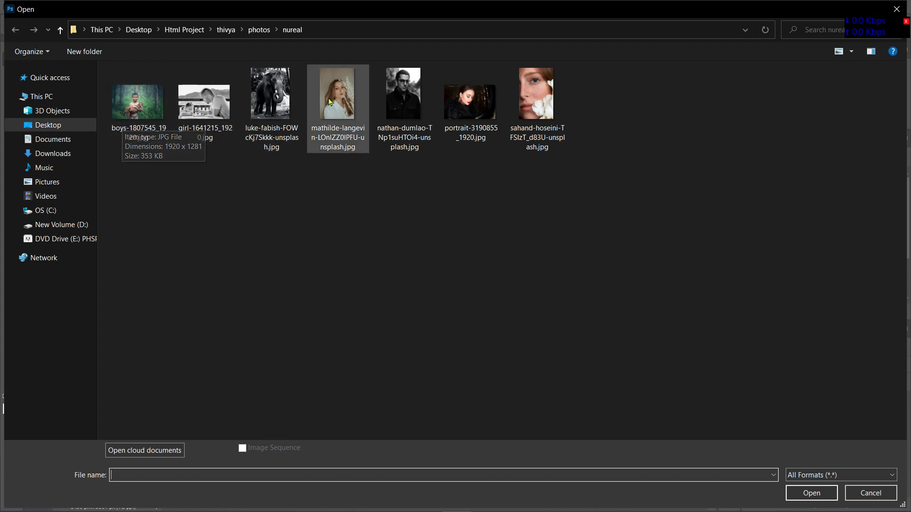
click(465, 102)
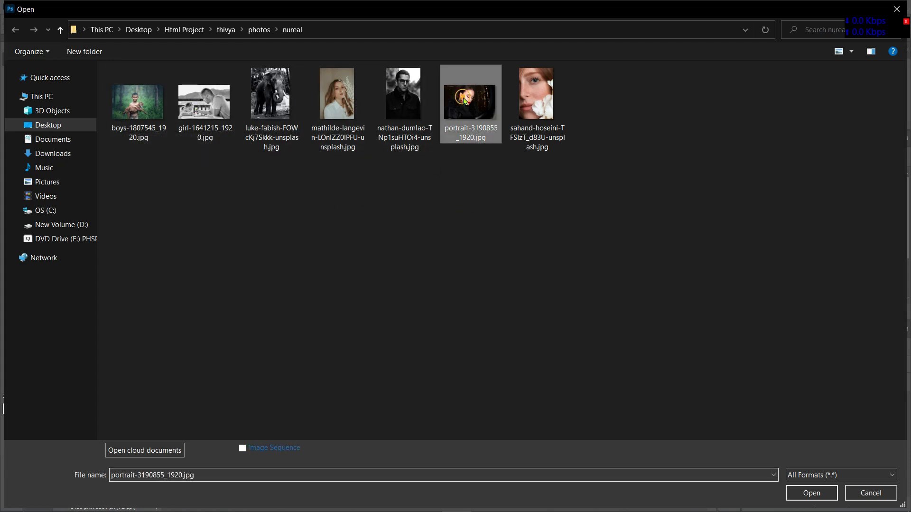
click(810, 493)
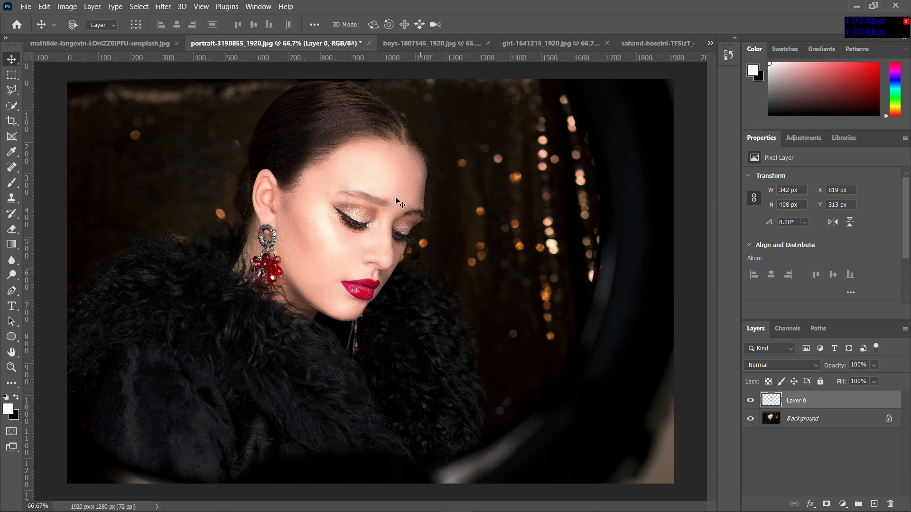
Step: Enable the Makeup Transfer neural filter on the red-lipped woman's portrait, using the open close-up face photo with white flowers as the reference image
click(165, 7)
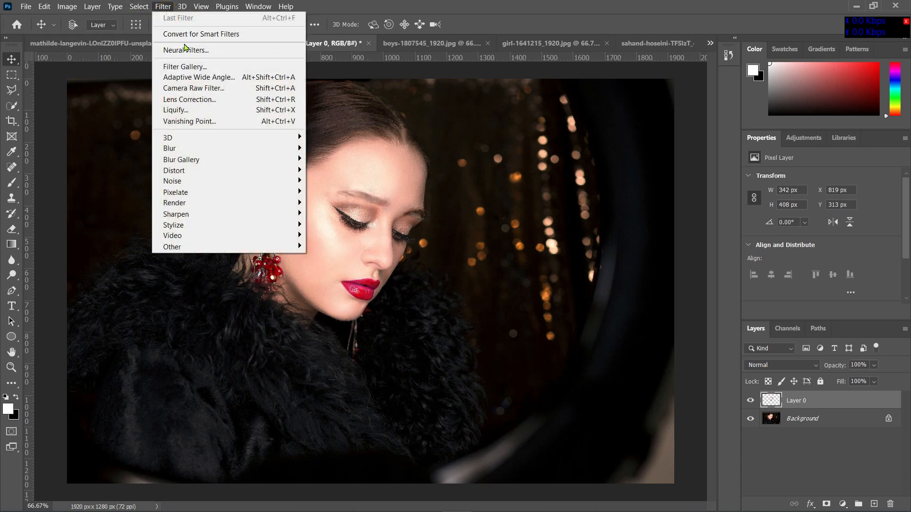
click(185, 51)
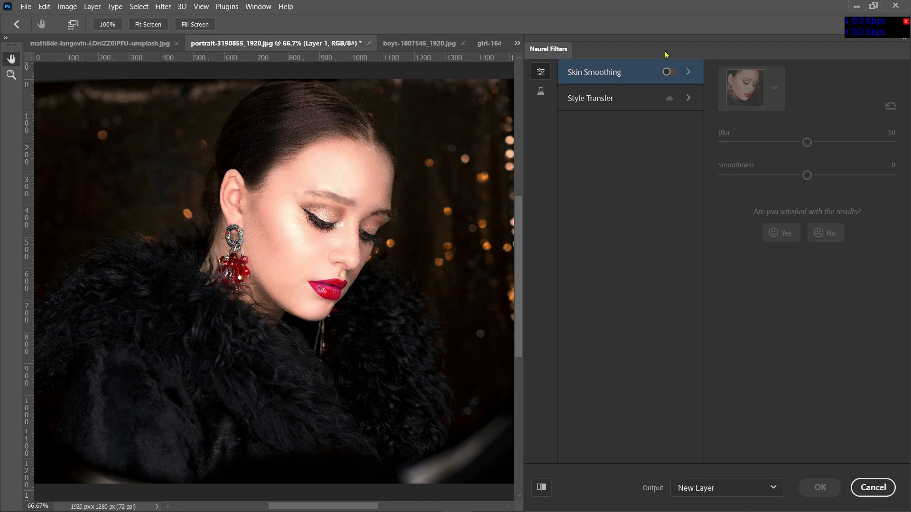
click(540, 91)
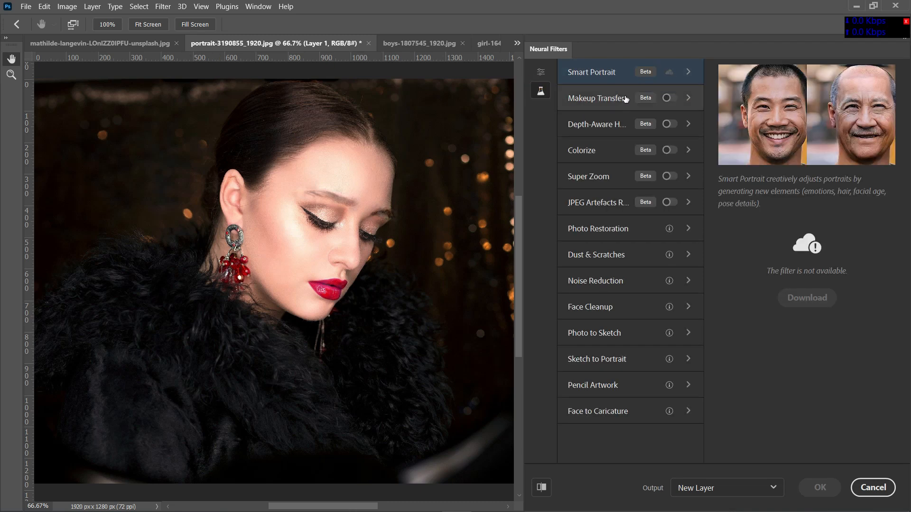
click(672, 102)
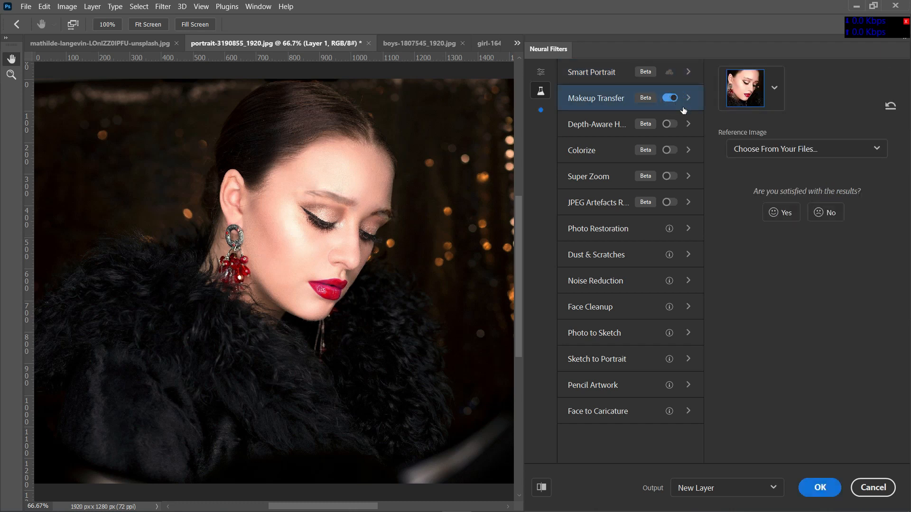
click(835, 150)
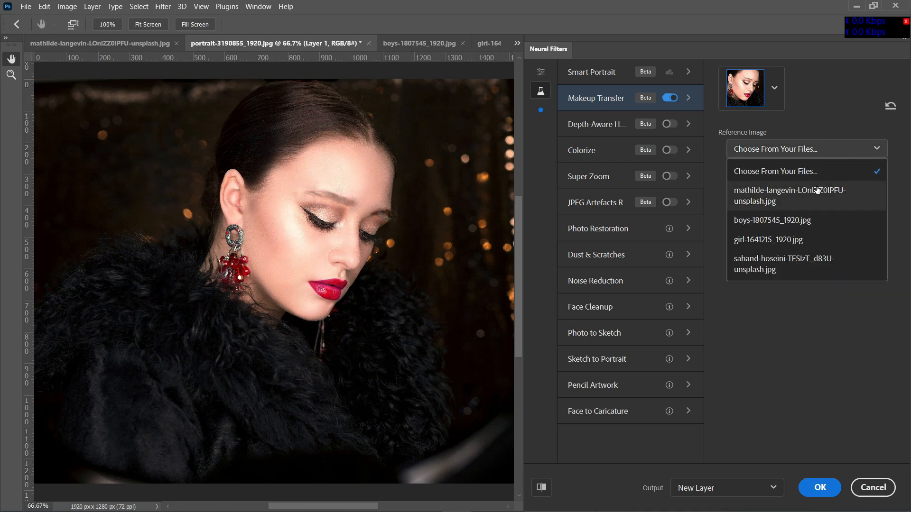
click(781, 262)
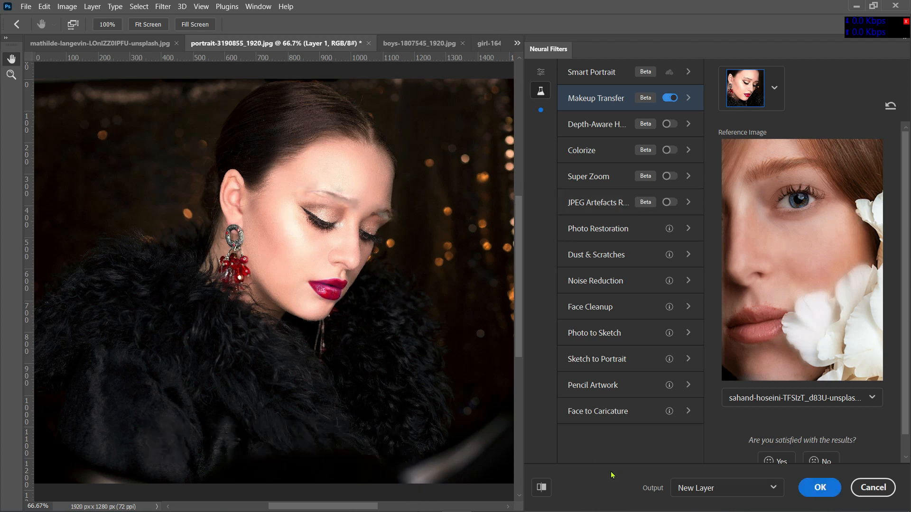
Step: Preview the makeup transfer against the original and apply it as a new layer
click(541, 487)
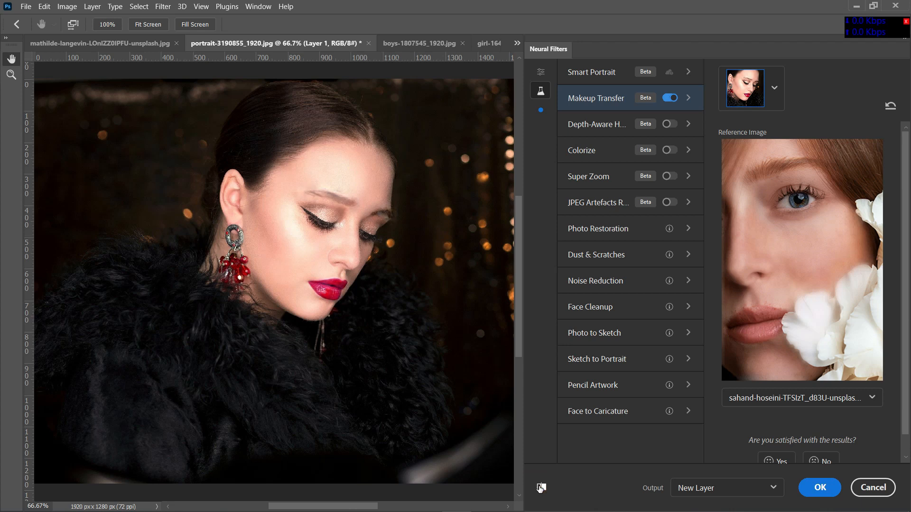
click(541, 488)
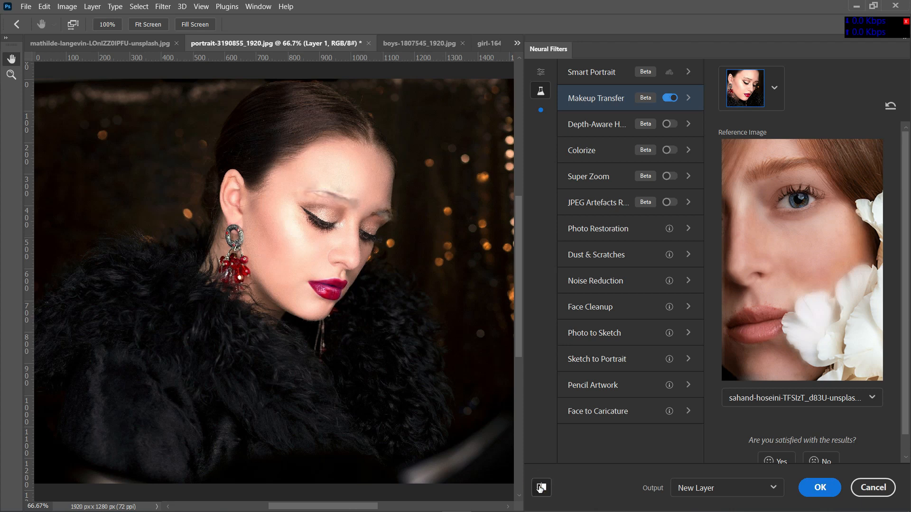
click(541, 488)
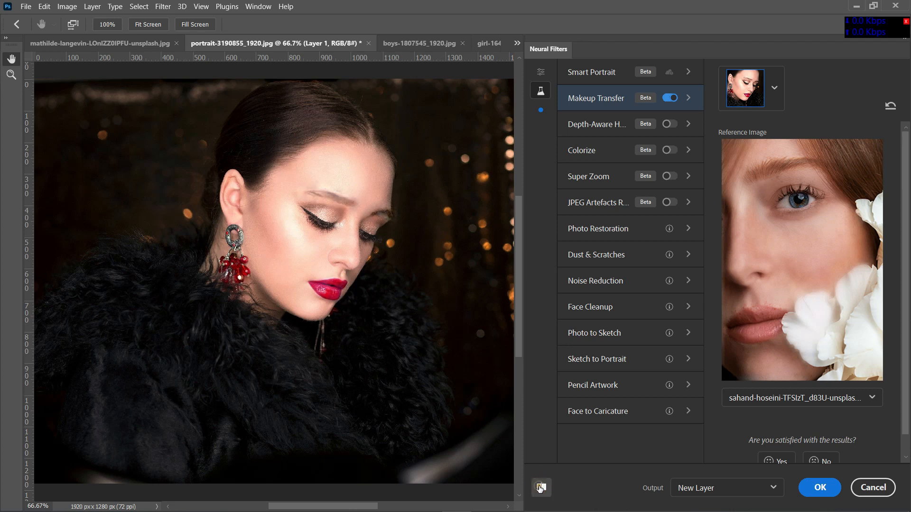
click(541, 487)
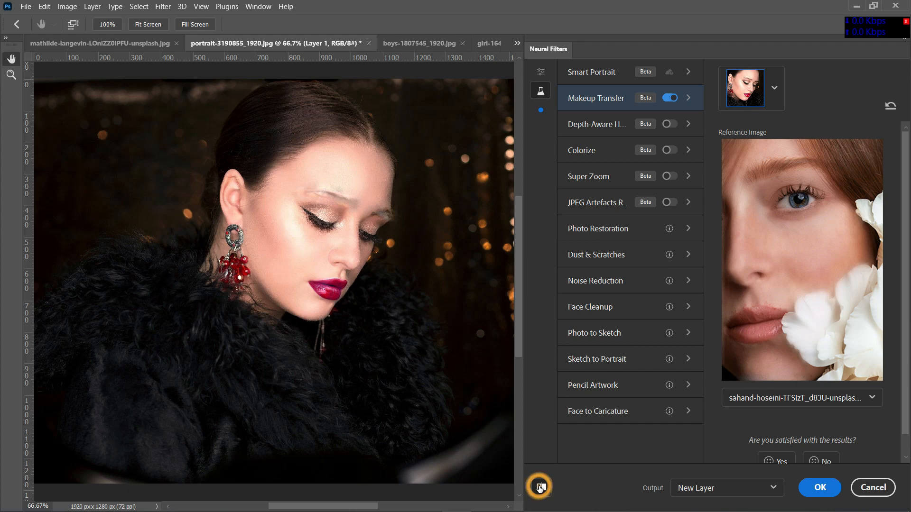
click(817, 488)
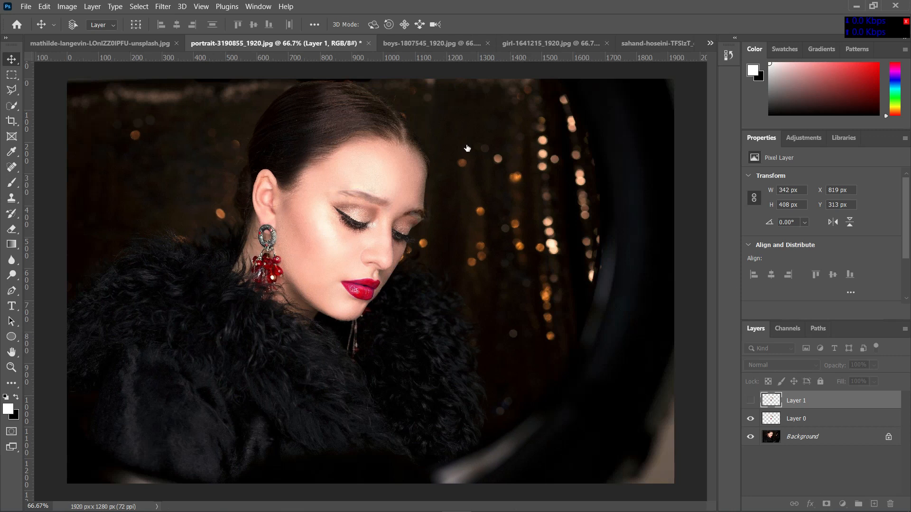
Step: Toggle Layer 1's visibility to compare the transferred makeup with the original portrait
click(751, 401)
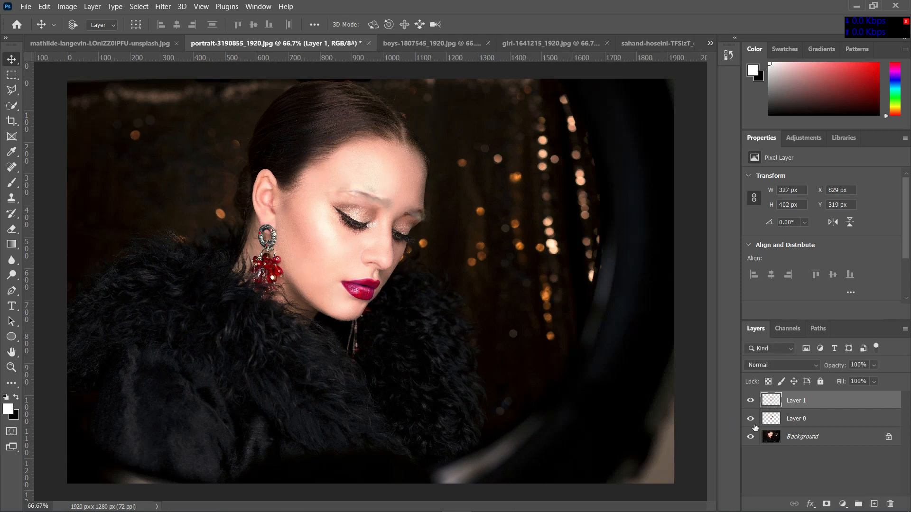
click(751, 401)
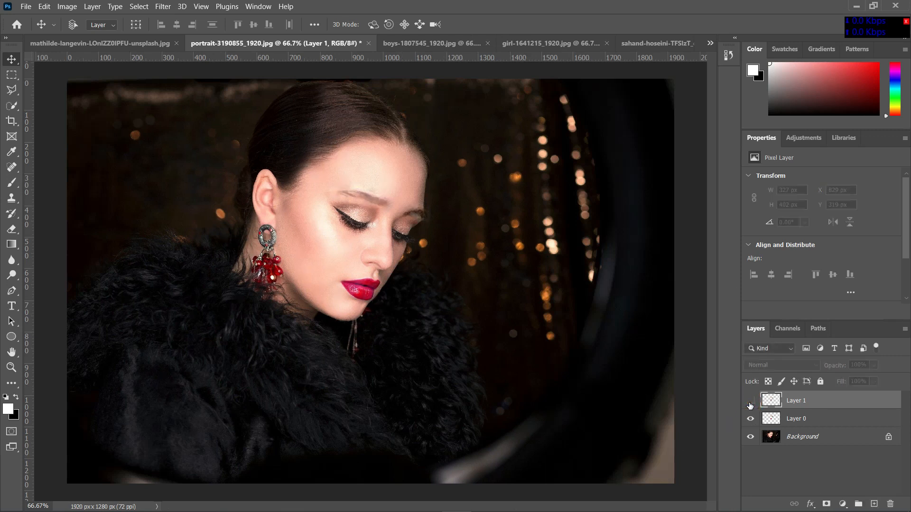
click(750, 401)
click(750, 401)
click(748, 402)
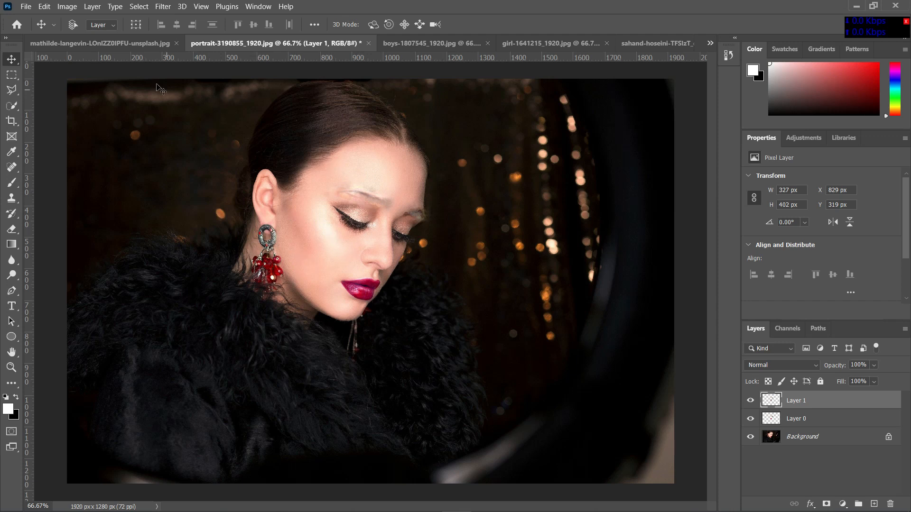
Step: Close the blonde woman's photo and open the portrait of the white-bearded man from the pic folder
click(95, 44)
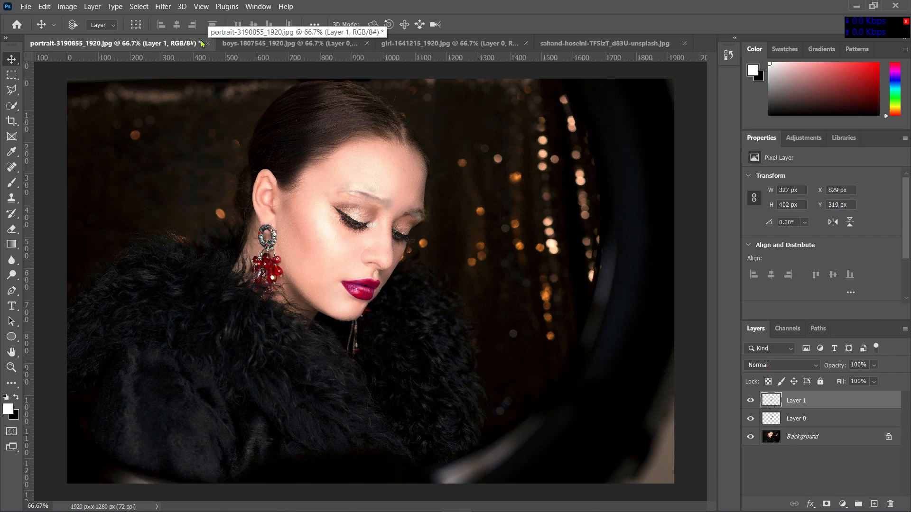
click(237, 43)
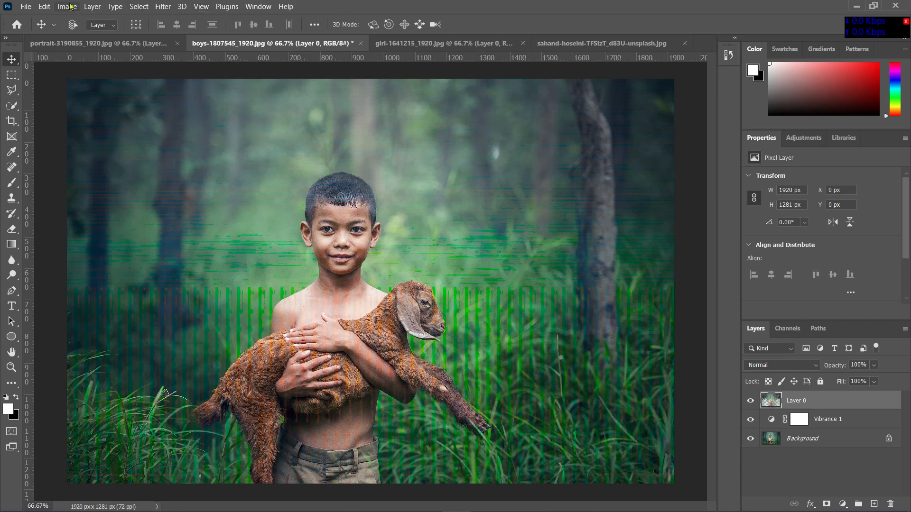
click(26, 6)
click(33, 29)
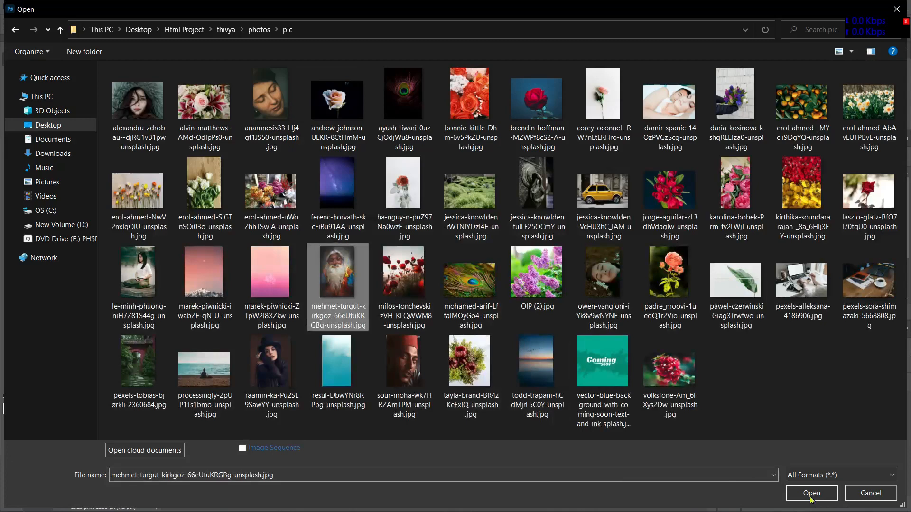
click(811, 494)
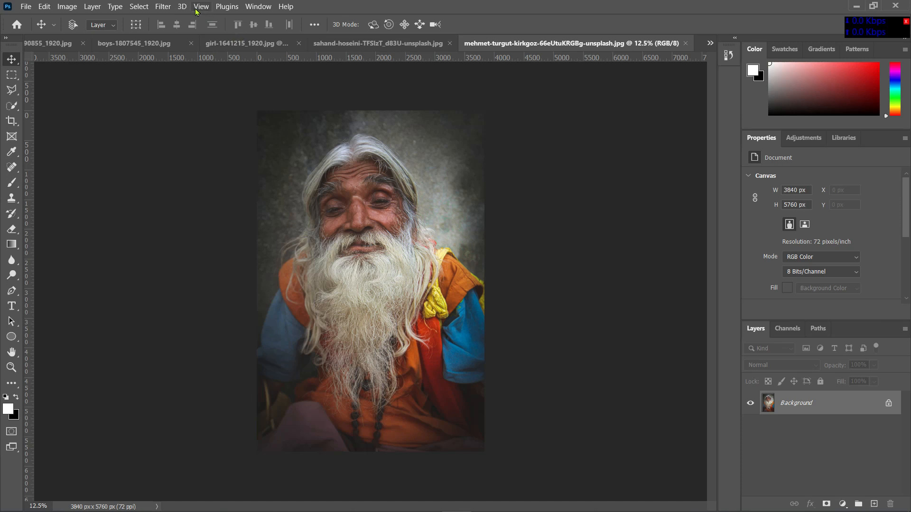
Step: Enable the Depth-Aware Haze neural filter on the bearded man's portrait
click(163, 6)
click(176, 51)
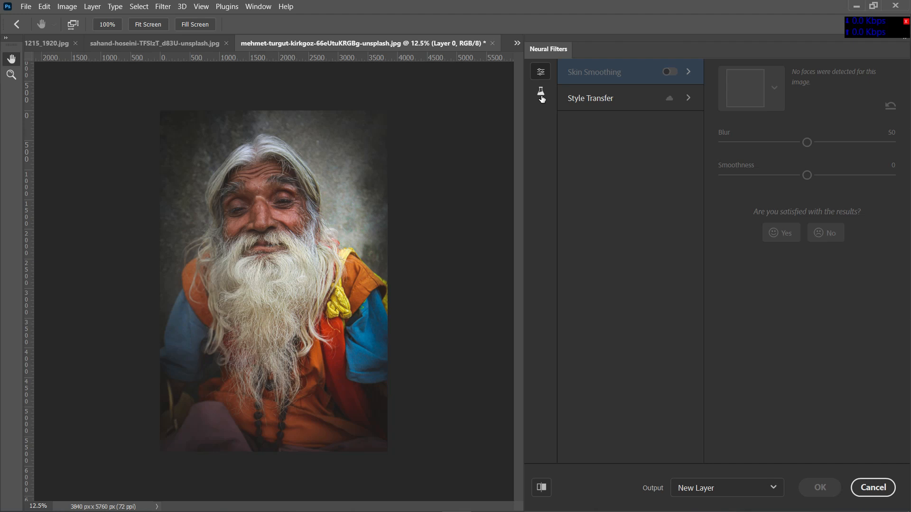
click(542, 97)
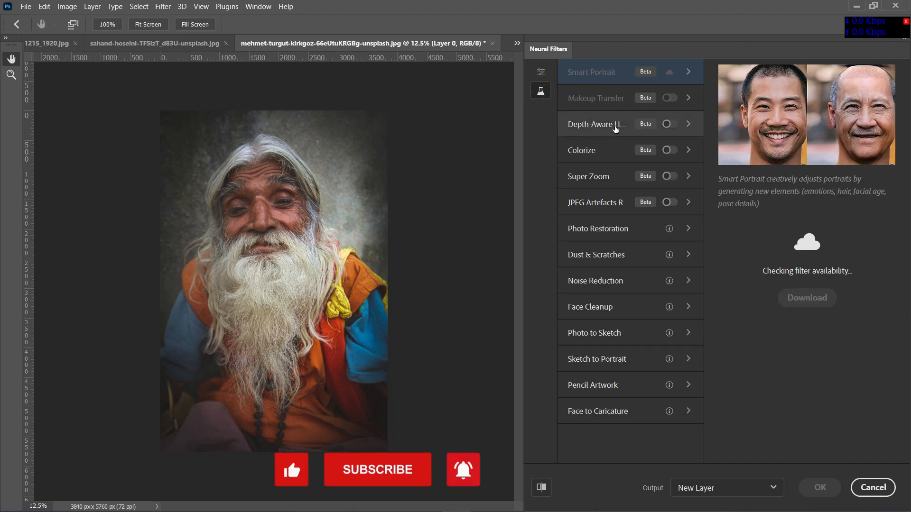
mouse_move(615, 129)
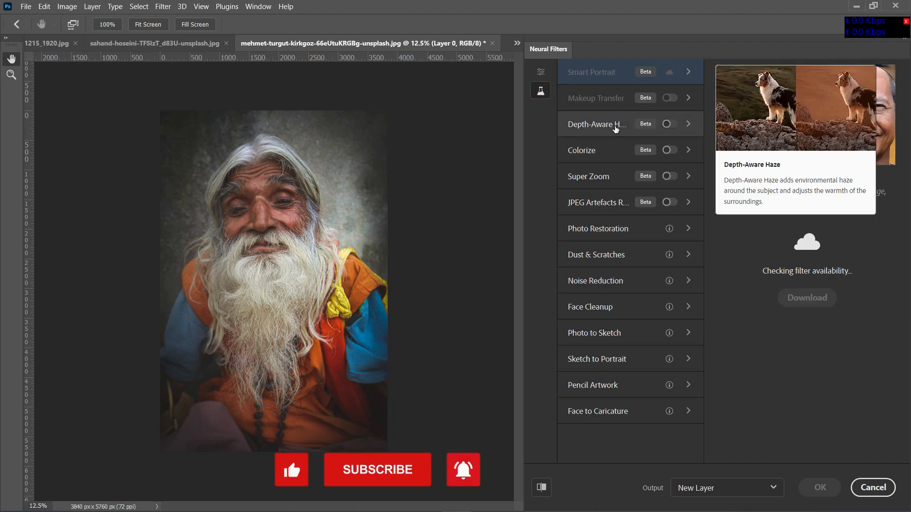
click(643, 130)
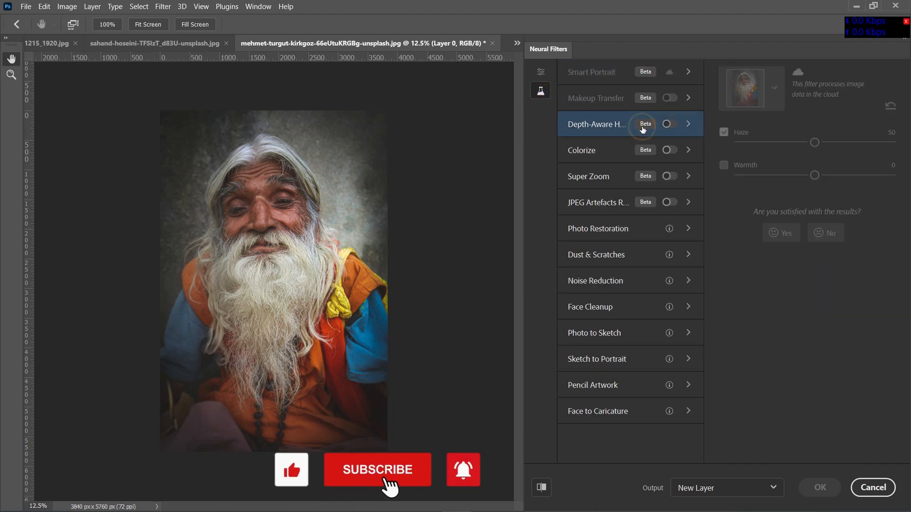
click(671, 125)
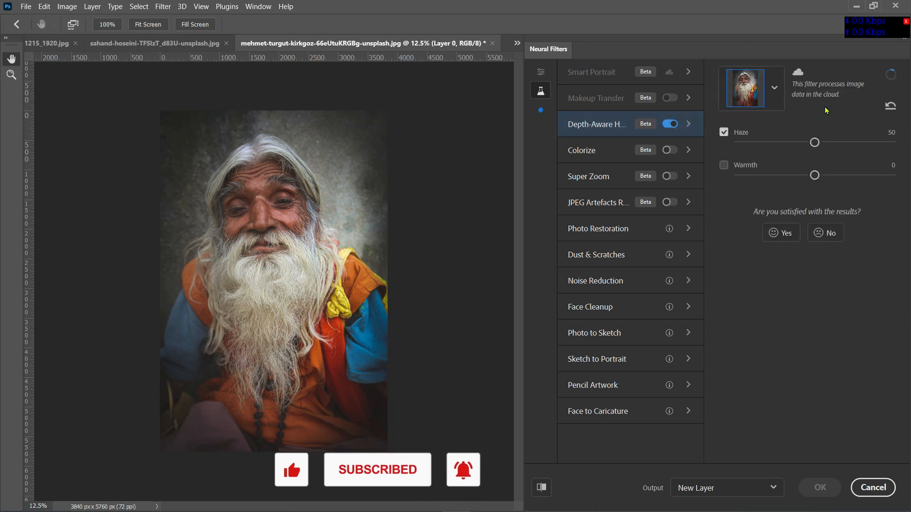
mouse_move(891, 75)
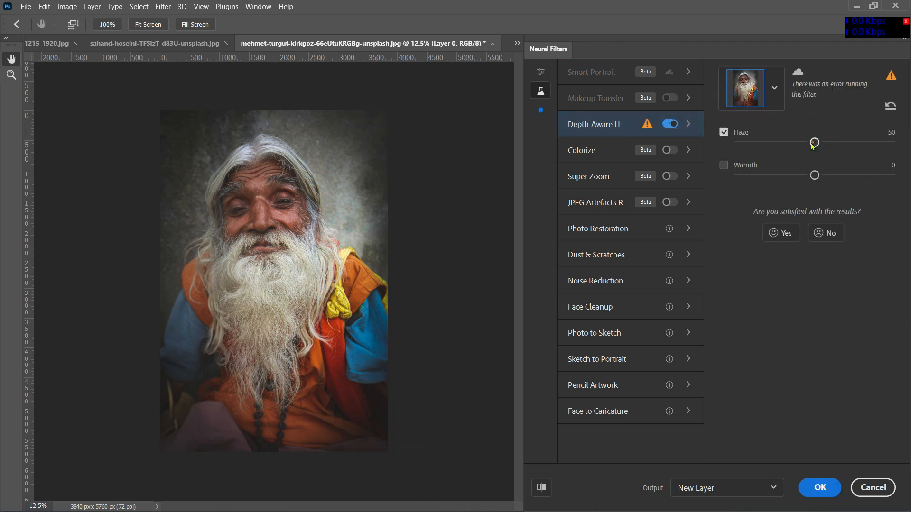
Step: Try haze strengths of 27 and 77 on the bearded man's portrait, then enable warmth and set it to 31
drag(815, 142, 780, 143)
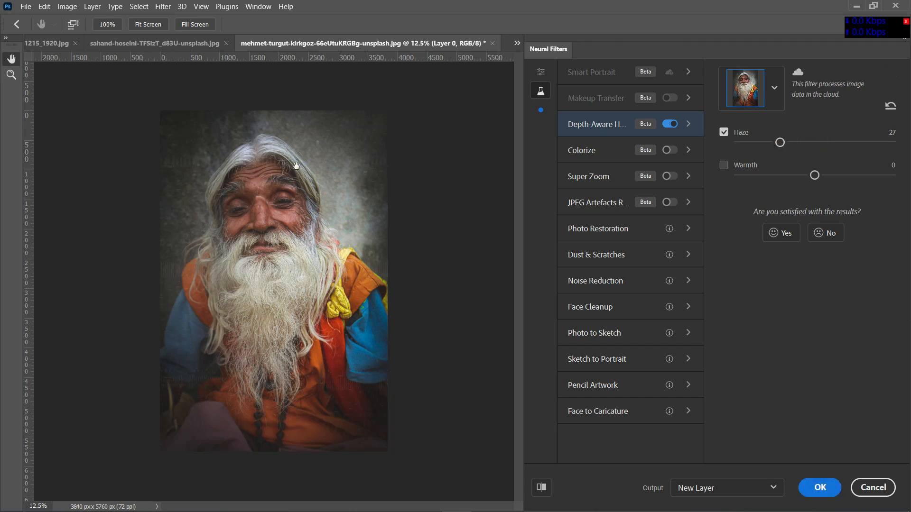
drag(755, 143, 856, 142)
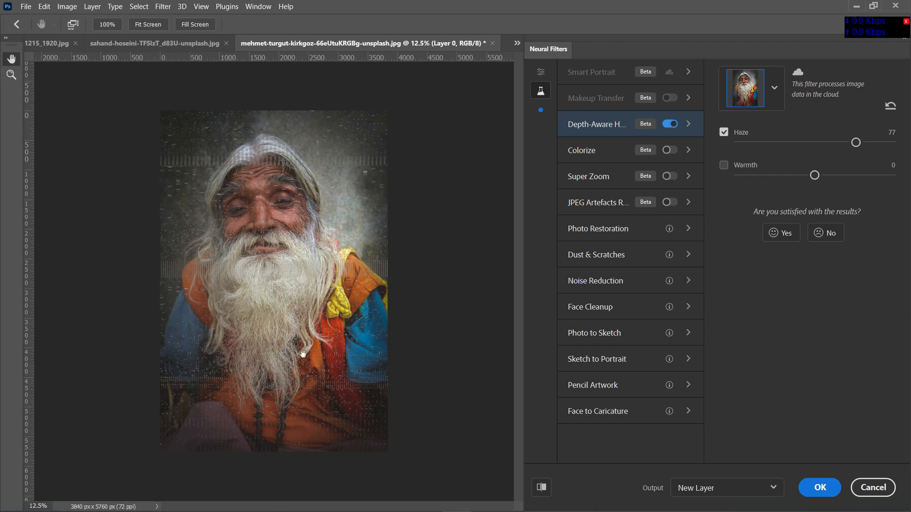
click(724, 165)
drag(815, 176, 862, 175)
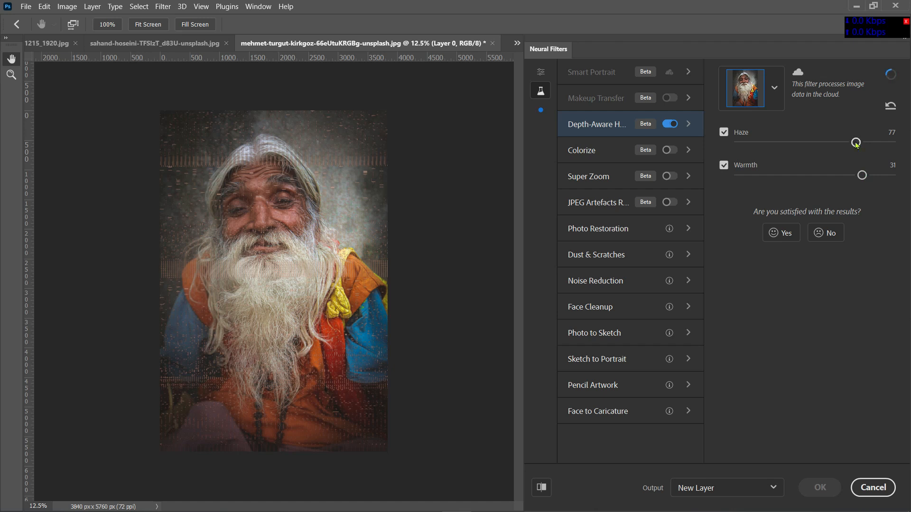
Step: Reduce the haze to 24 and apply the Depth-Aware Haze filter as a new layer
drag(856, 142, 811, 141)
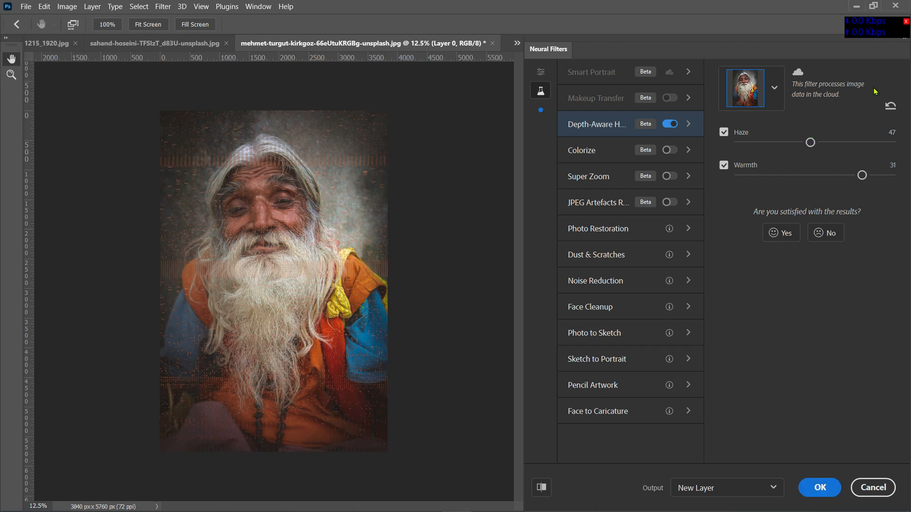
drag(816, 139, 781, 140)
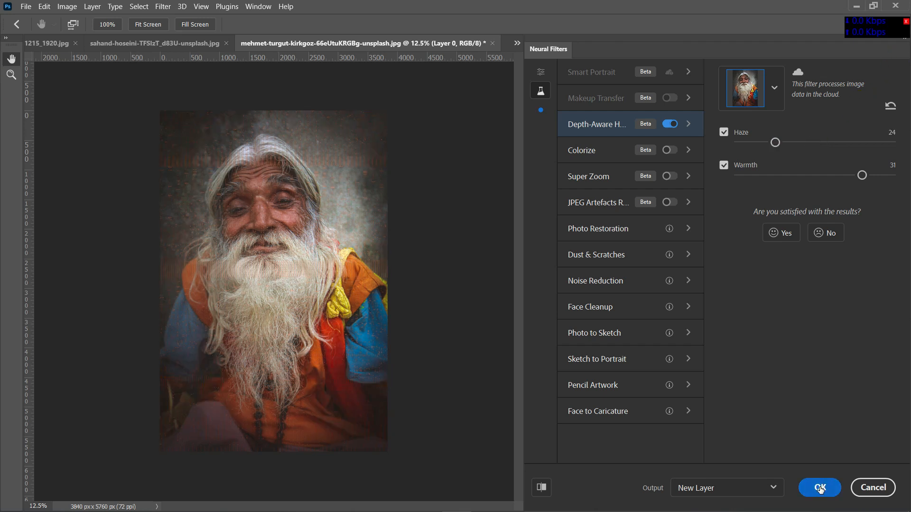
click(820, 489)
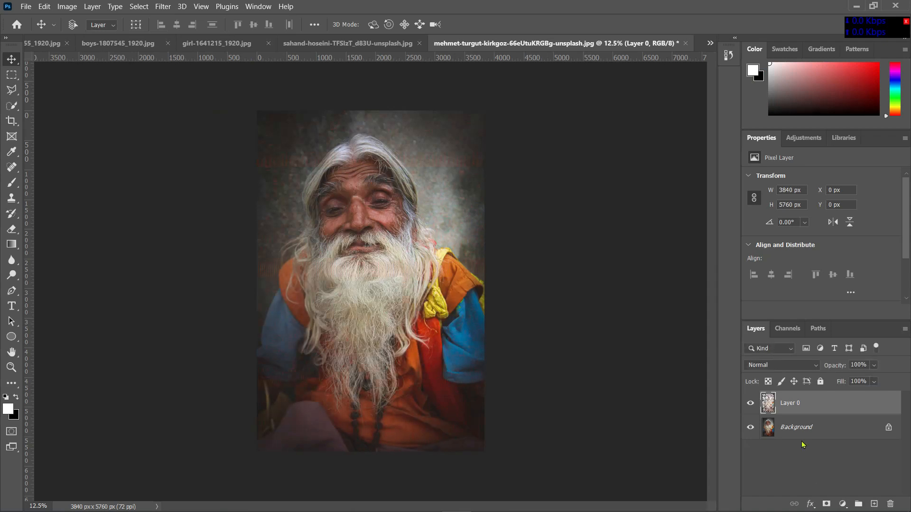
Step: Add a Vibrance adjustment layer directly above the Background, set vibrance to +76 and raise the saturation
click(793, 429)
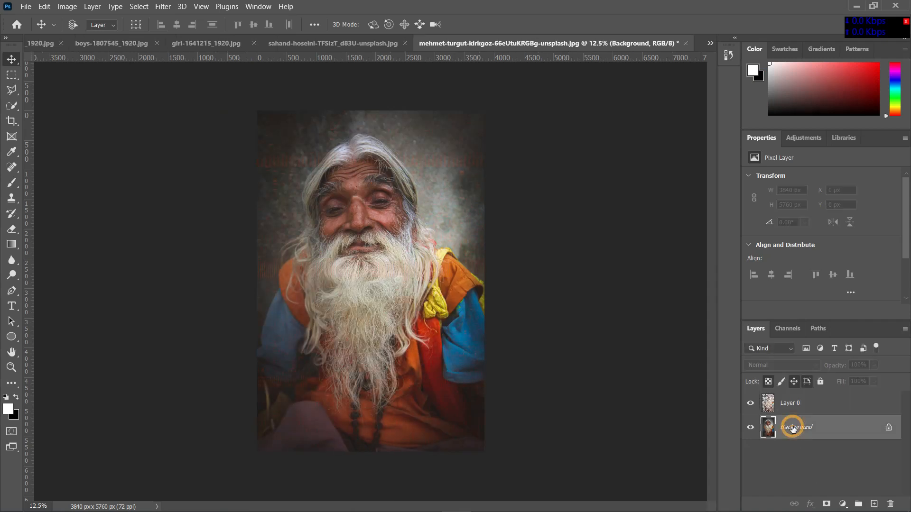
click(802, 137)
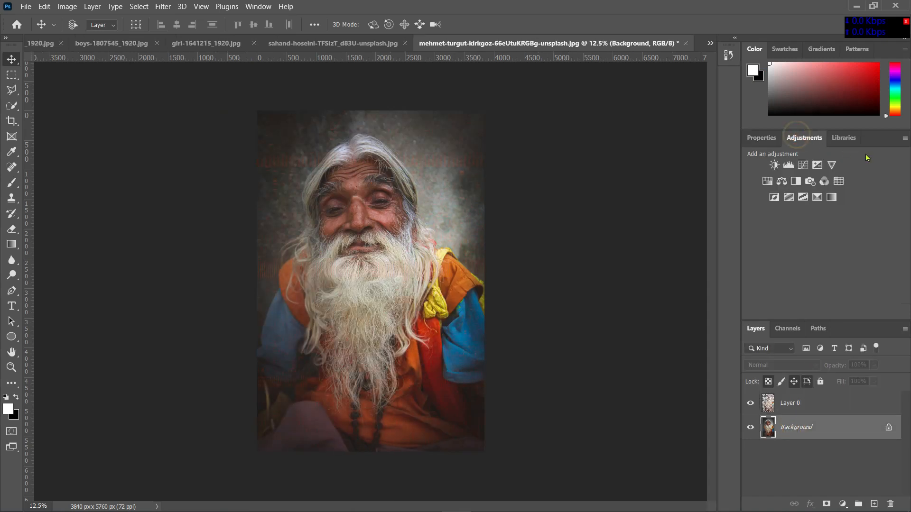
click(835, 167)
drag(835, 186, 877, 191)
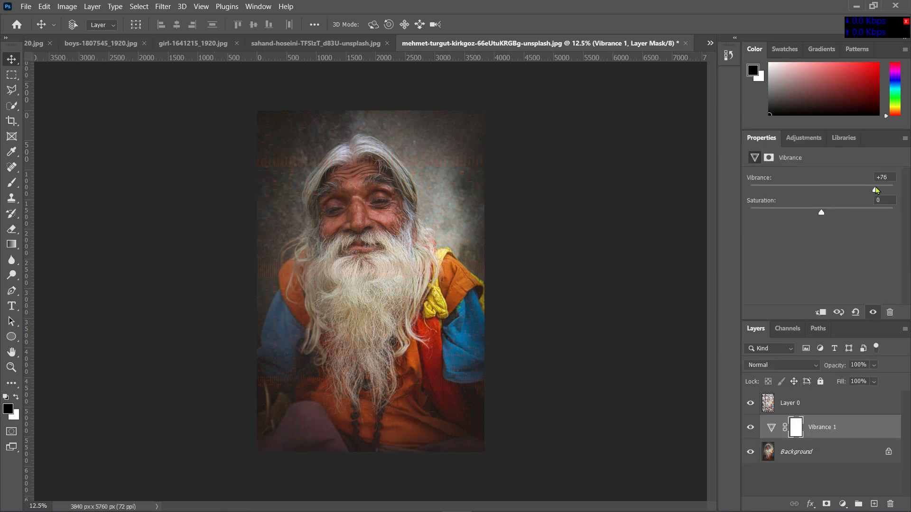
drag(821, 212, 856, 215)
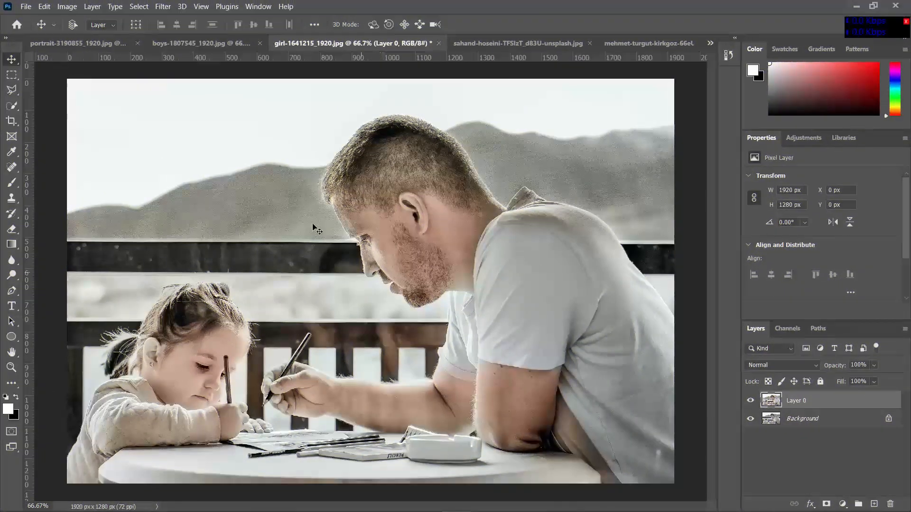
Step: Open the black-and-white elephant photo from the nureal folder
click(26, 6)
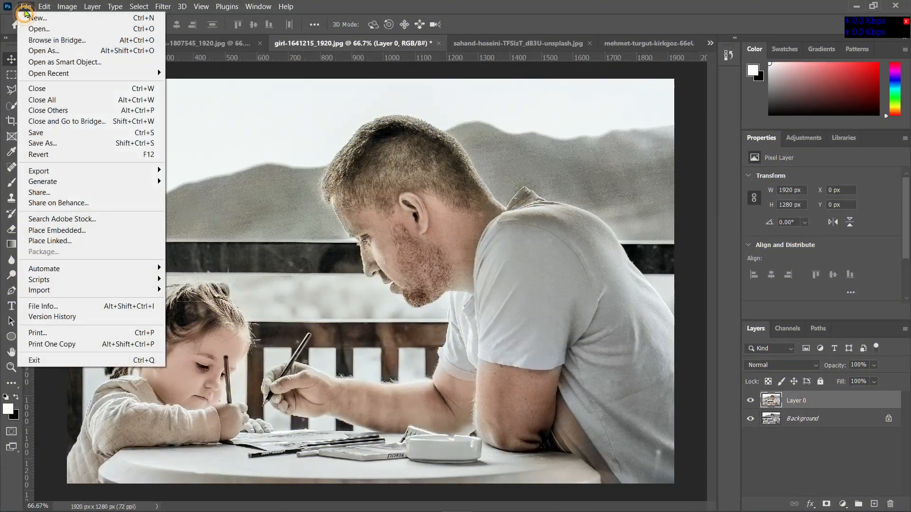
click(31, 29)
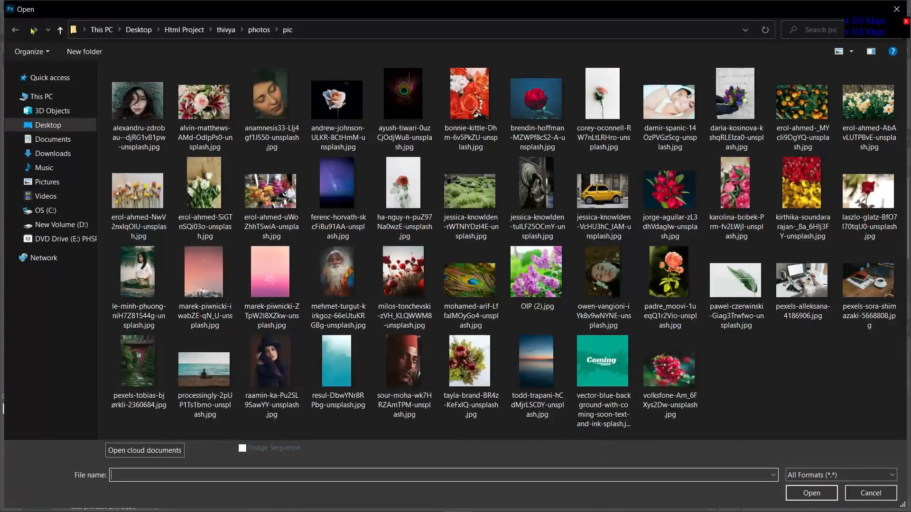
click(60, 29)
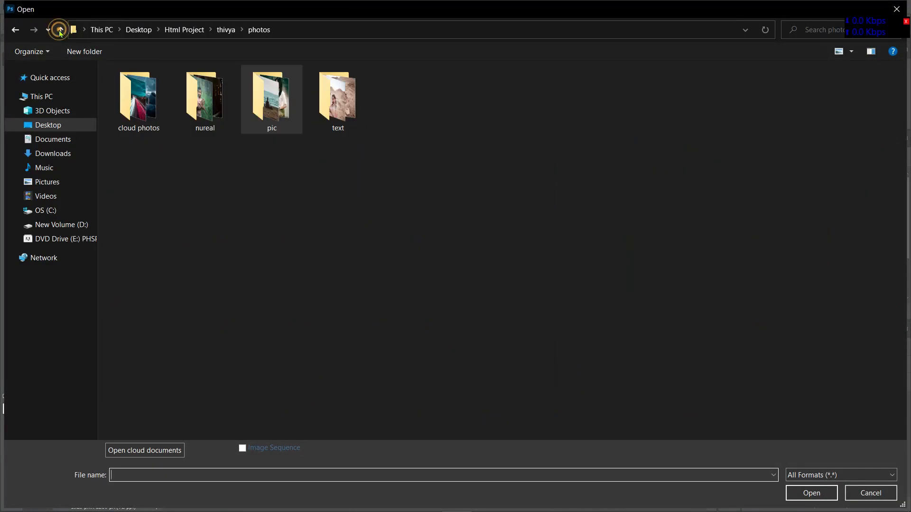
double_click(205, 102)
click(274, 116)
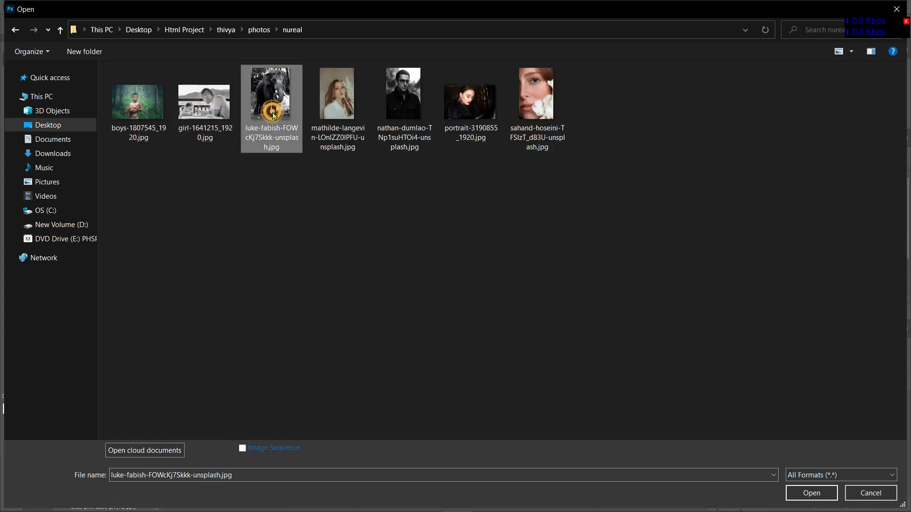
click(808, 494)
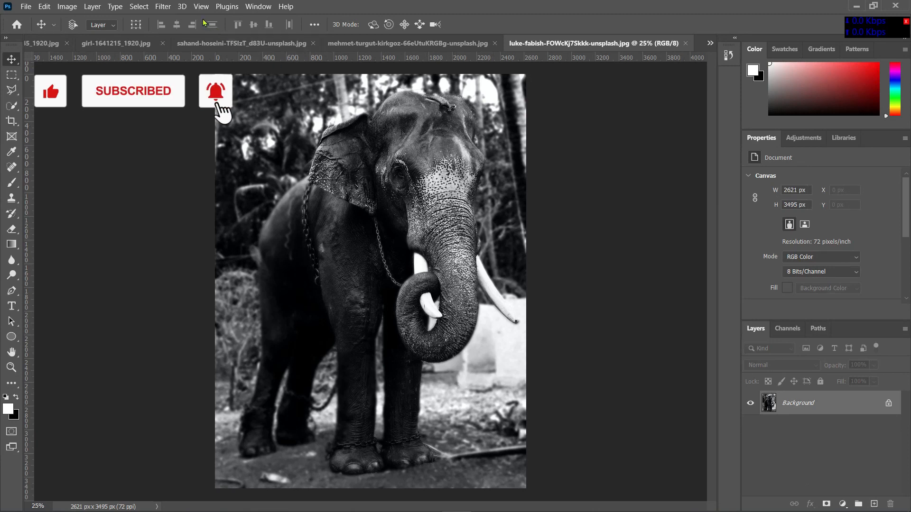
Step: Enable the Colorize neural filter on the elephant photo and compare its preview with the original
click(162, 6)
click(174, 50)
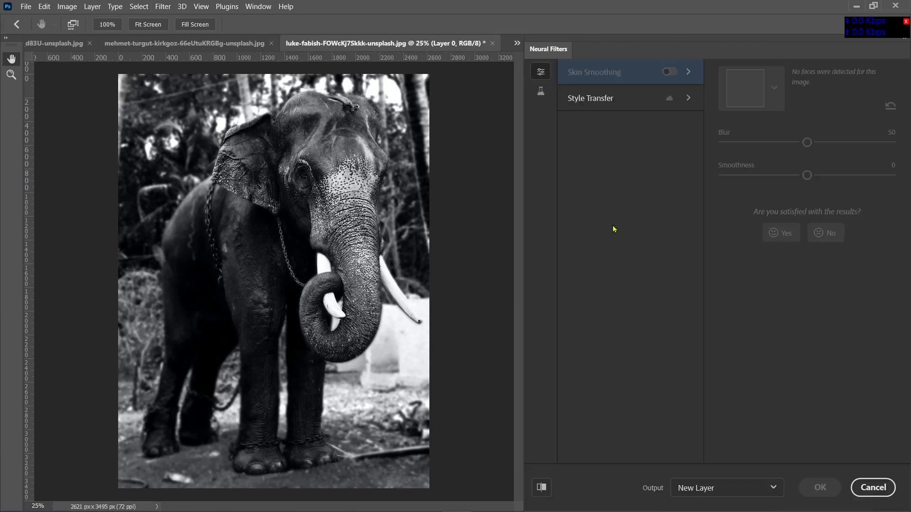
click(542, 92)
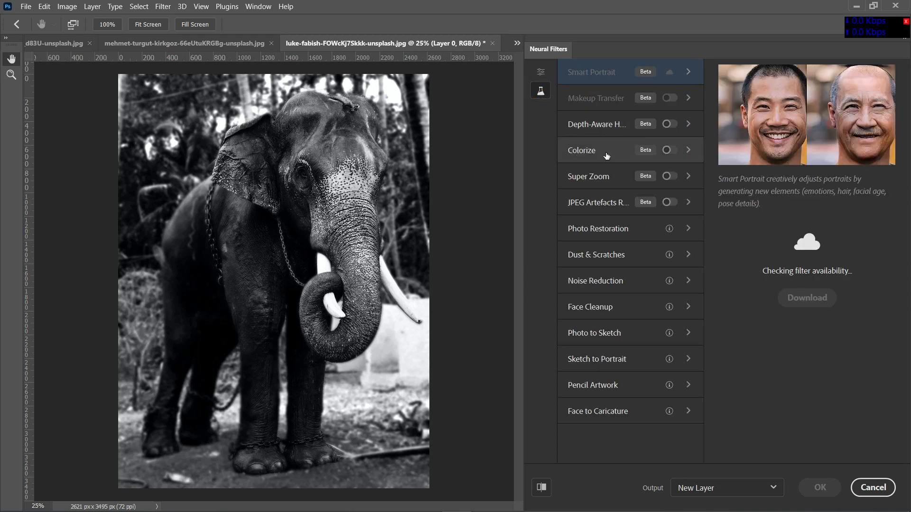
click(669, 150)
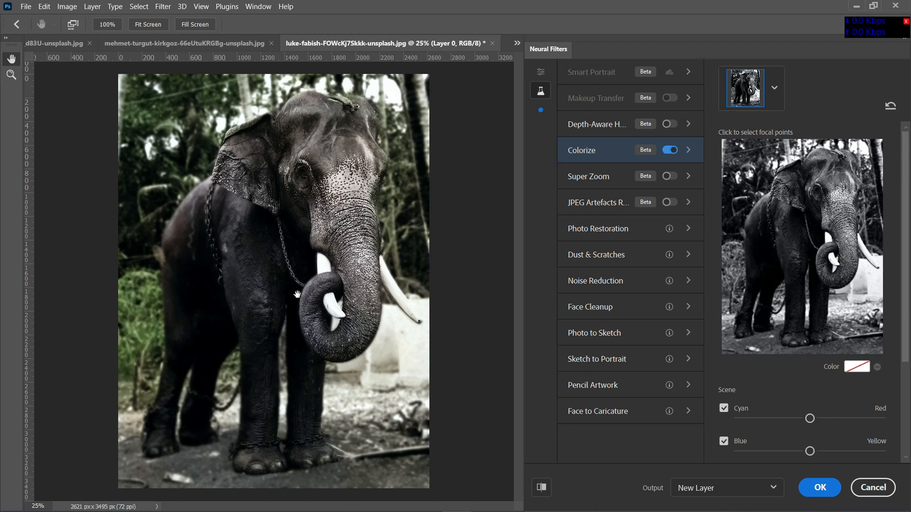
click(543, 488)
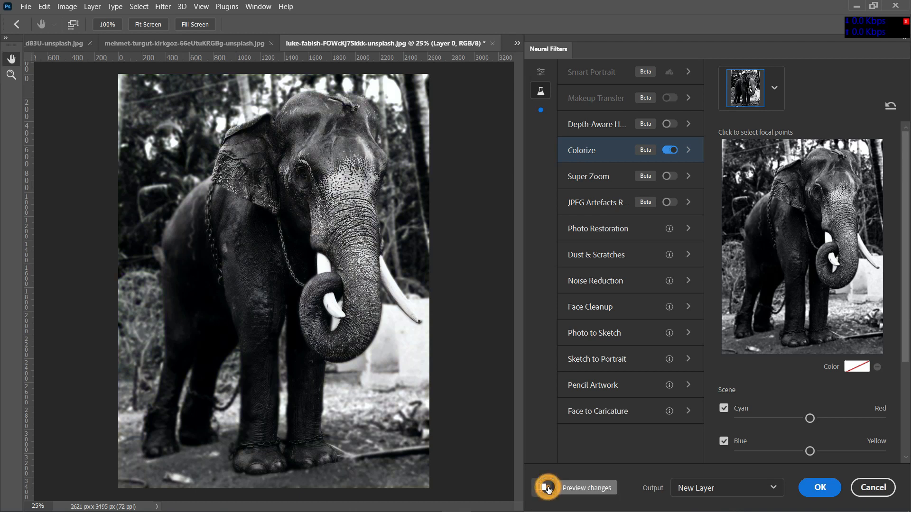
click(546, 489)
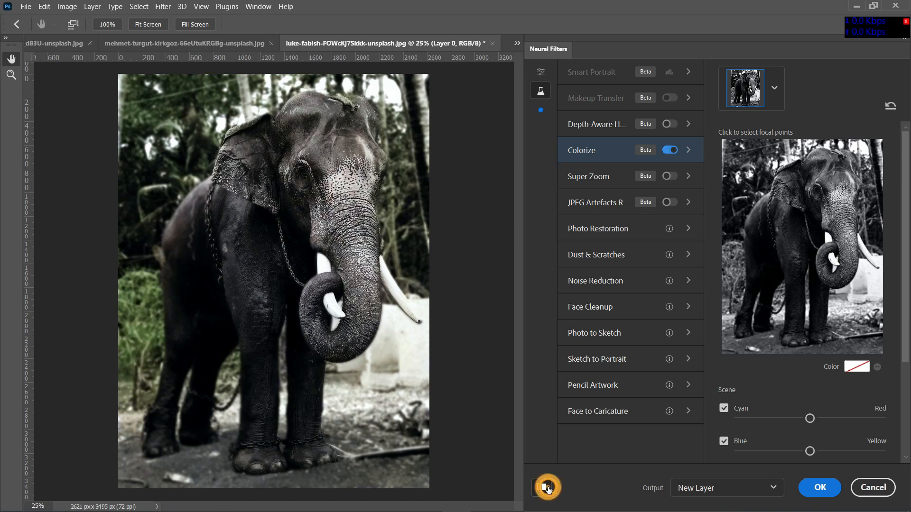
Step: Shift the Colorize scene balance slightly toward red, yellow and green, and move Focus Color toward Scene Color
scroll(818, 389, down, 2)
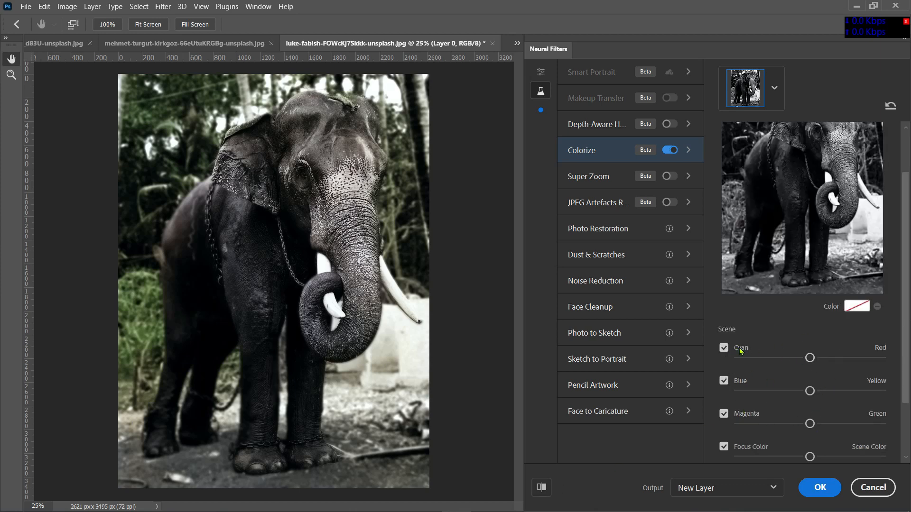
drag(810, 359, 815, 360)
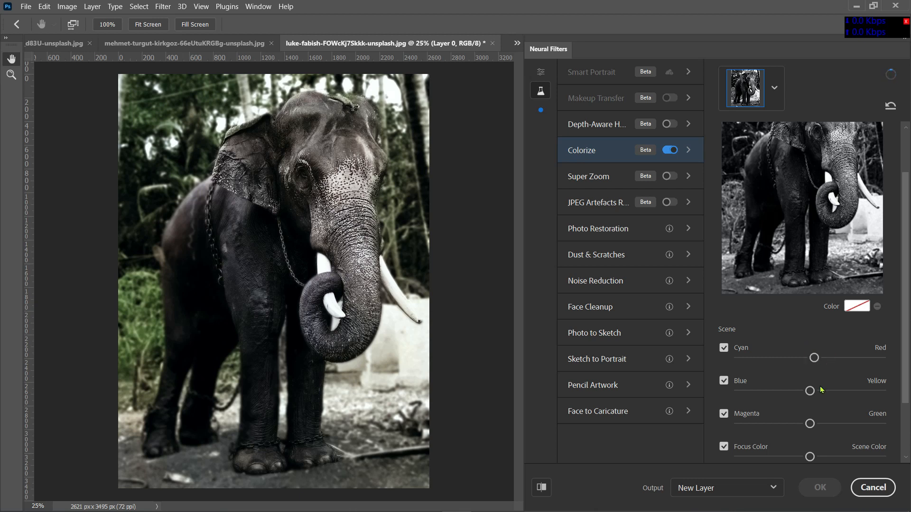
mouse_move(812, 392)
mouse_down()
mouse_move(836, 394)
mouse_move(819, 393)
mouse_up()
mouse_move(810, 423)
mouse_down()
mouse_move(829, 427)
mouse_move(817, 426)
mouse_up()
scroll(814, 417, down, 2)
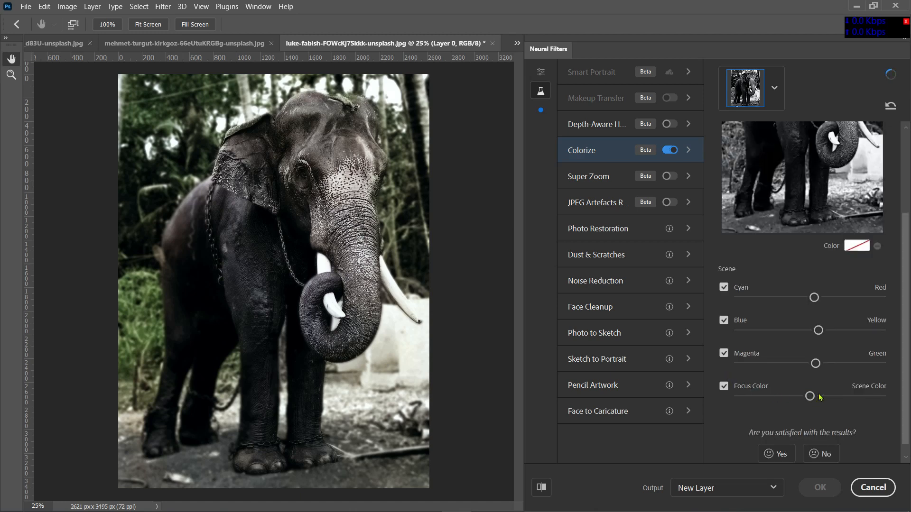
drag(811, 396, 828, 397)
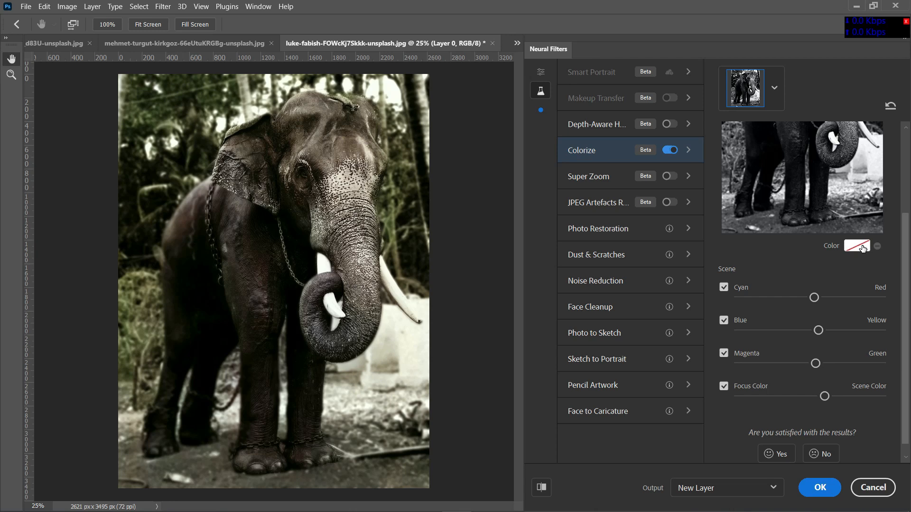
Step: Set the Colorize focal point color to dark green 056400
click(863, 248)
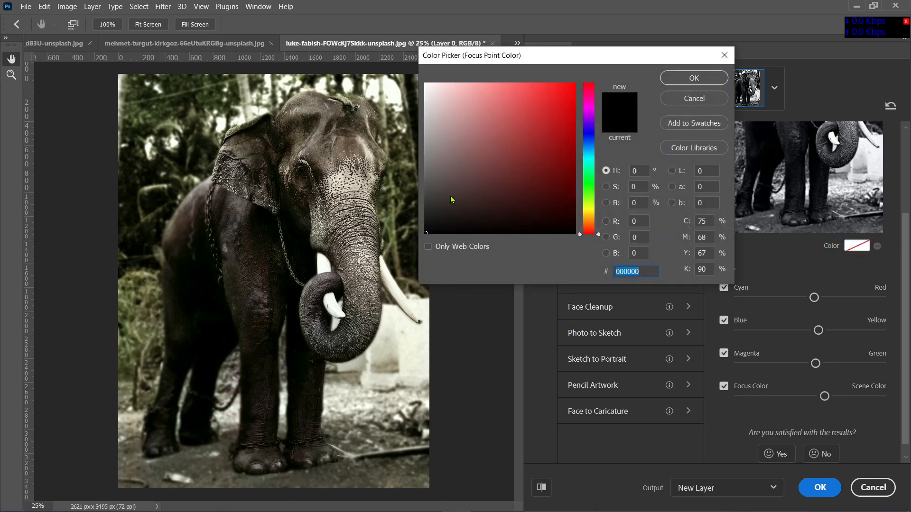
click(589, 186)
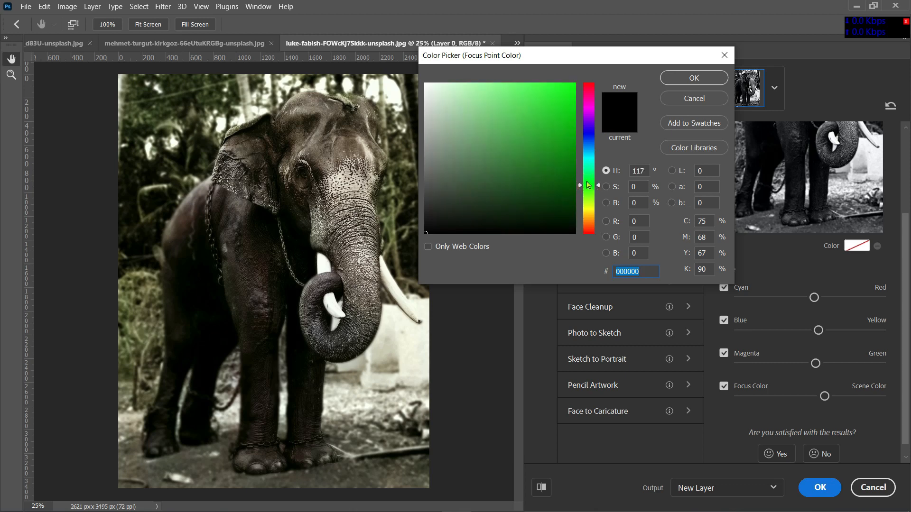
click(575, 175)
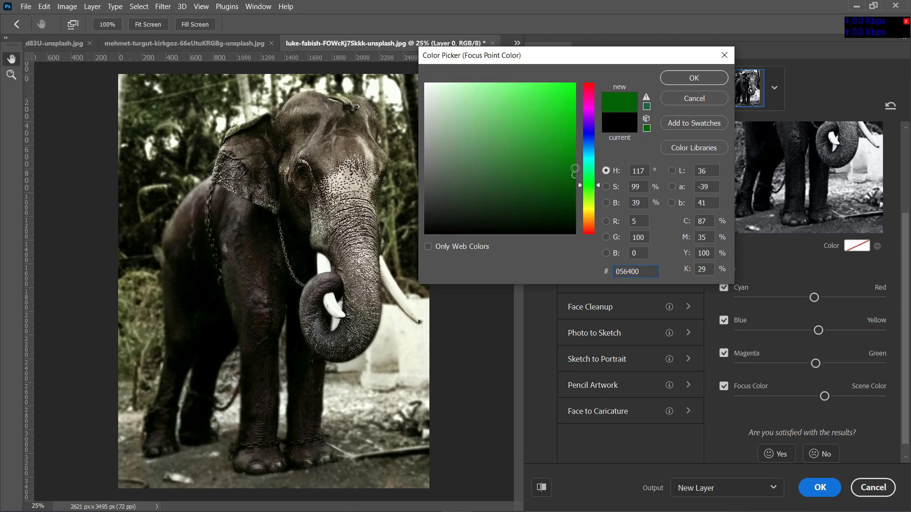
click(683, 81)
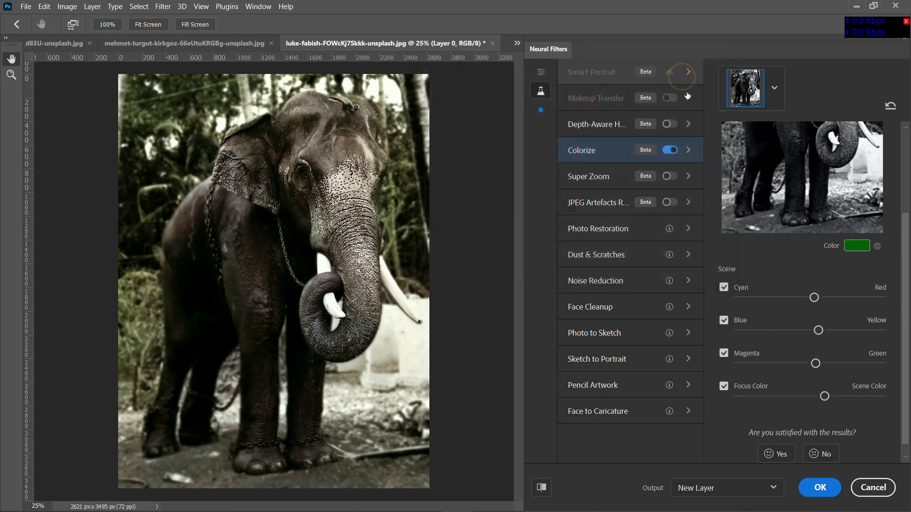
Step: Place a green focal point on the bushes behind the elephant, reposition it higher, and add a second one beside the tusk
click(732, 151)
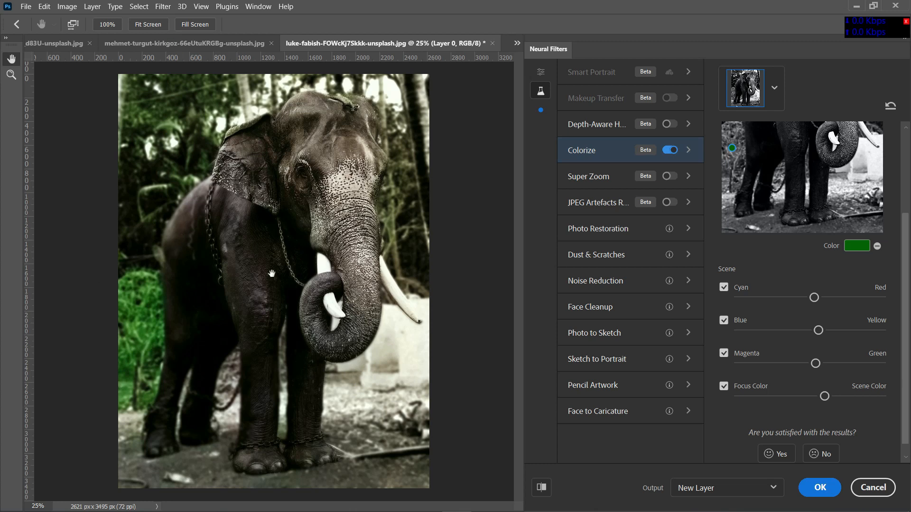
drag(732, 151, 732, 165)
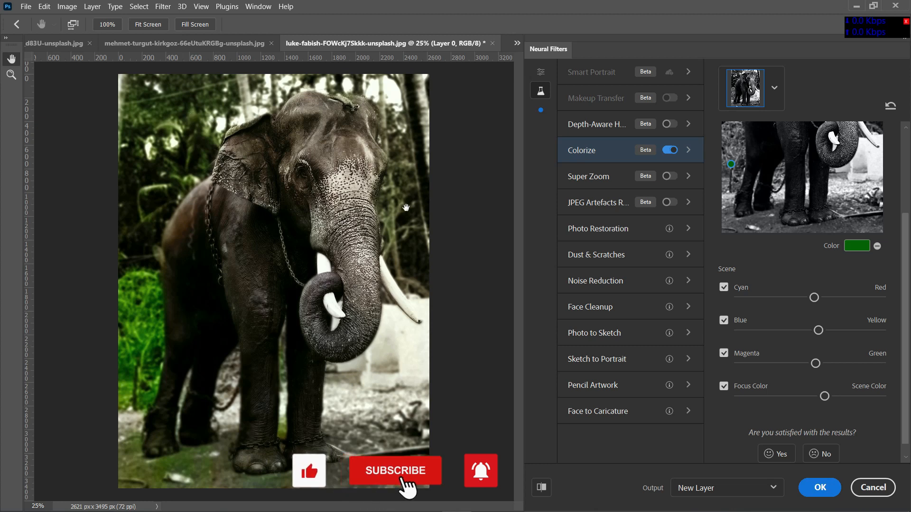
drag(730, 163, 731, 128)
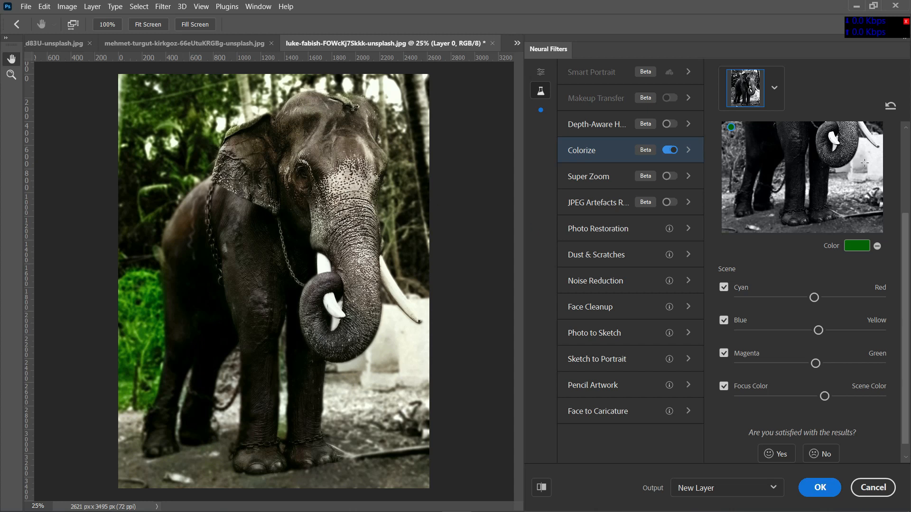
click(877, 131)
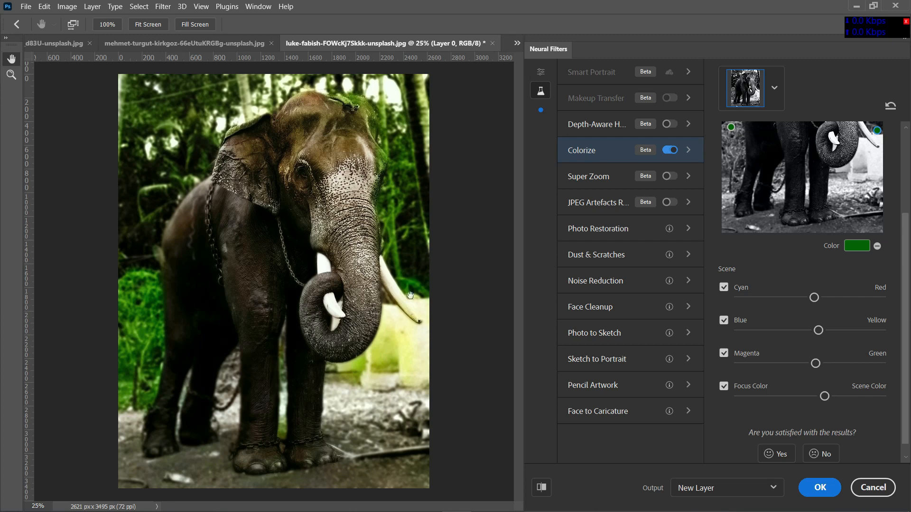
Step: Apply the colorization as a new layer and toggle Layer 0's visibility to compare it with the black-and-white original
click(820, 489)
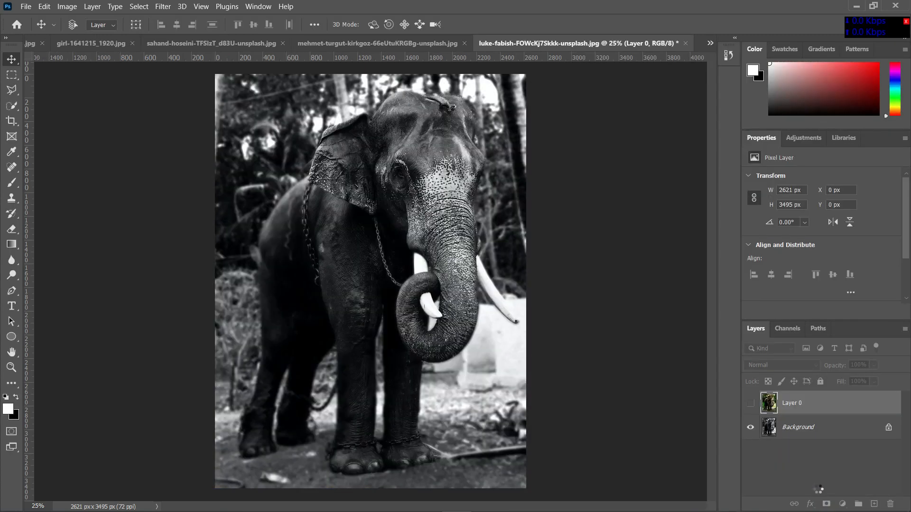
click(750, 405)
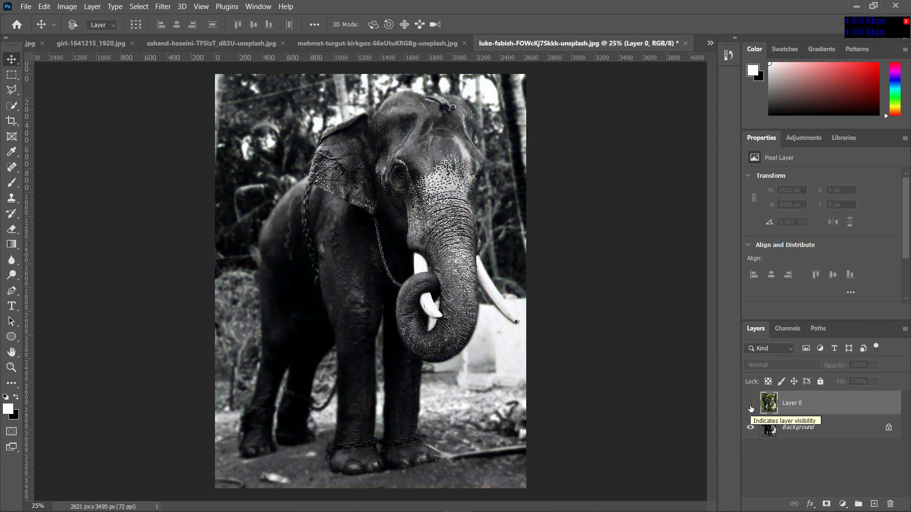
click(751, 406)
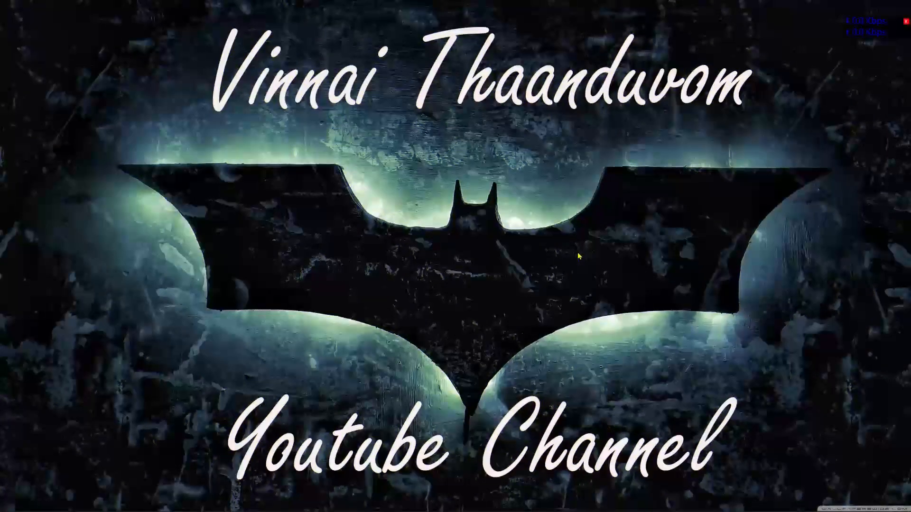
Step: Switch to Photoshop and toggle the Black & White 1 layer on the psychedelic image to compare color with grayscale, leaving it shown
mouse_move(486, 511)
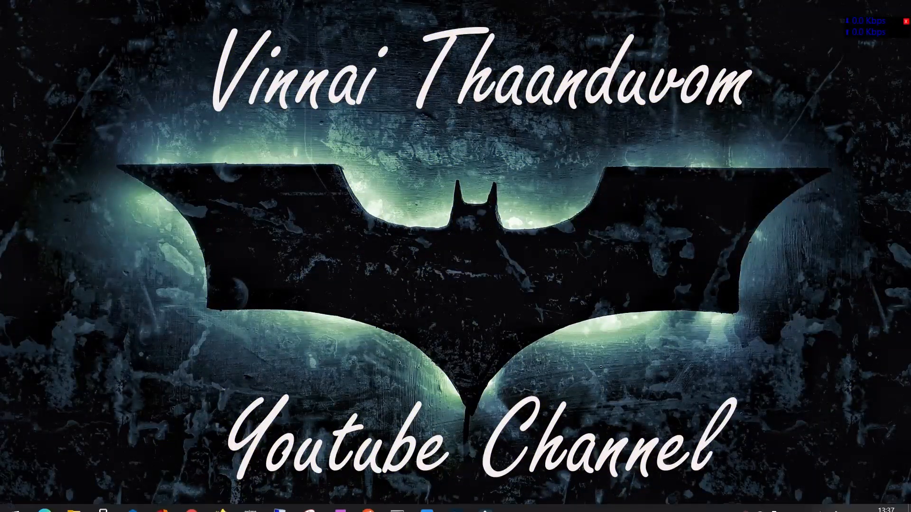
click(457, 503)
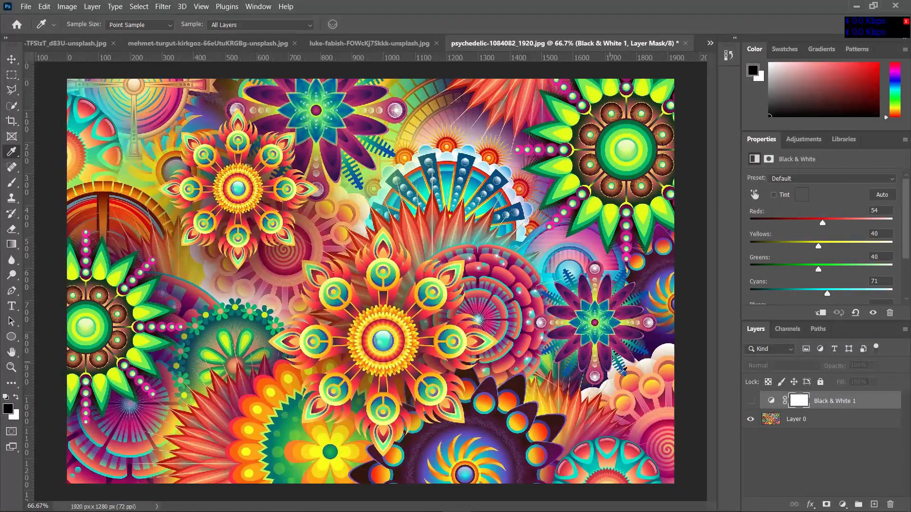
click(754, 402)
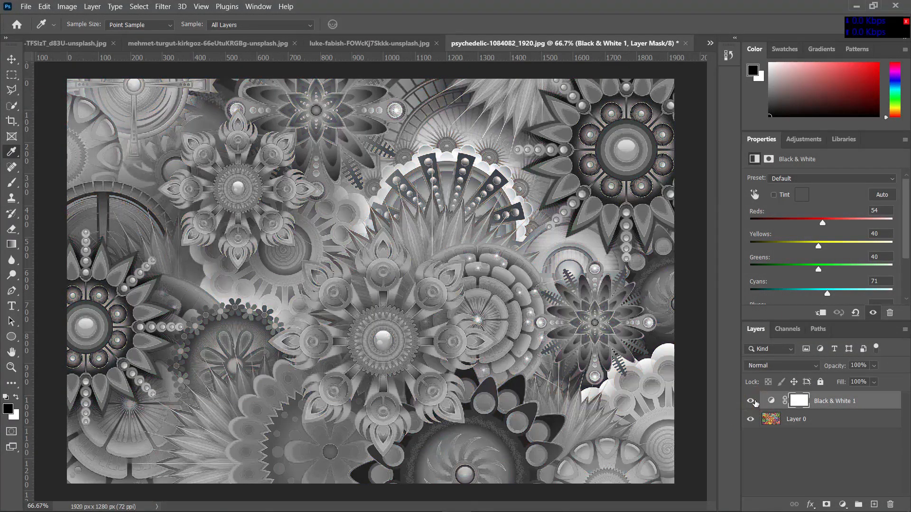
click(750, 401)
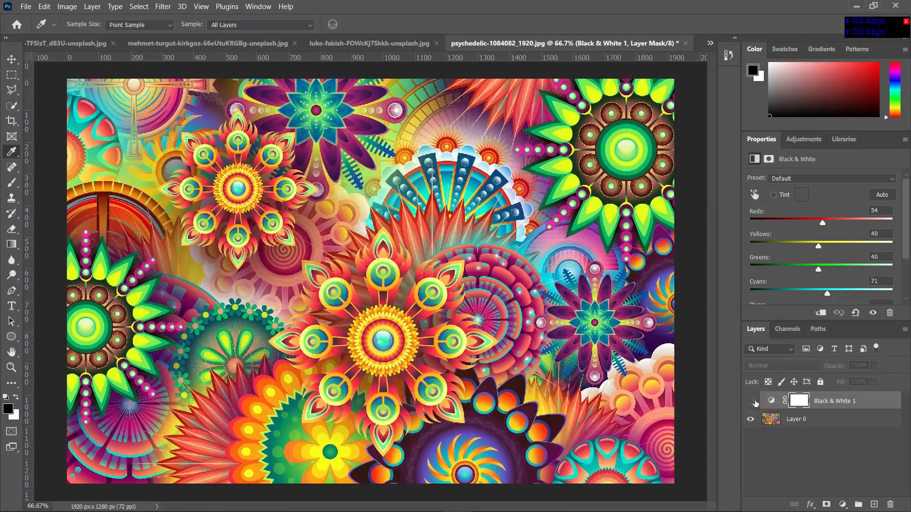
click(750, 402)
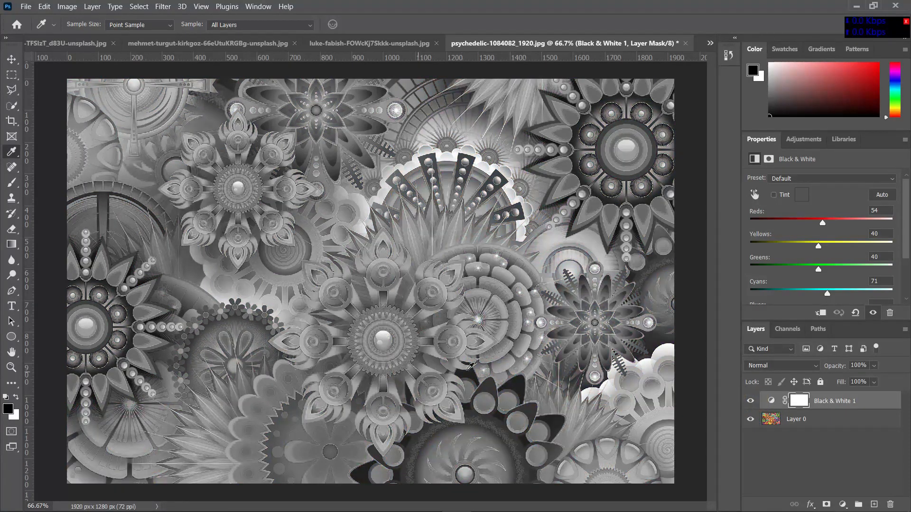
click(751, 403)
click(750, 402)
click(750, 402)
click(750, 402)
Step: Open the image colour-1885352_1920.jpg from the Downloads folder
click(25, 6)
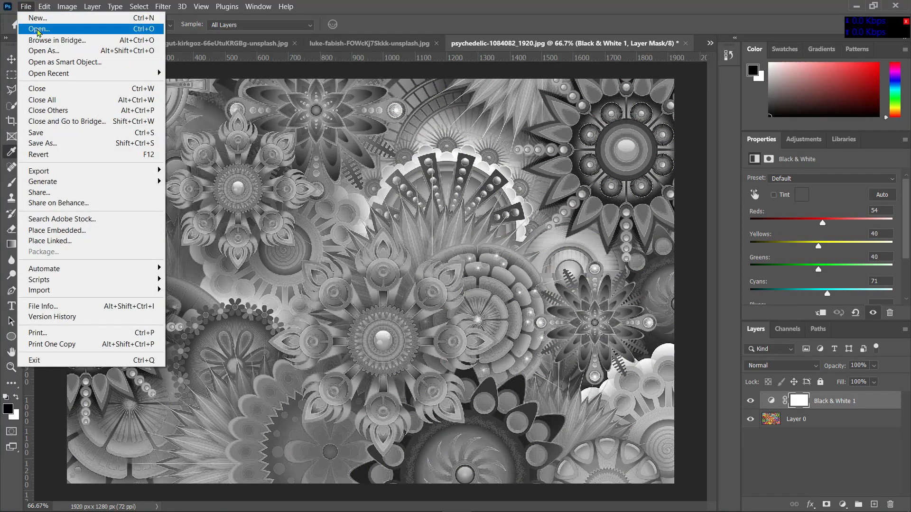
click(39, 30)
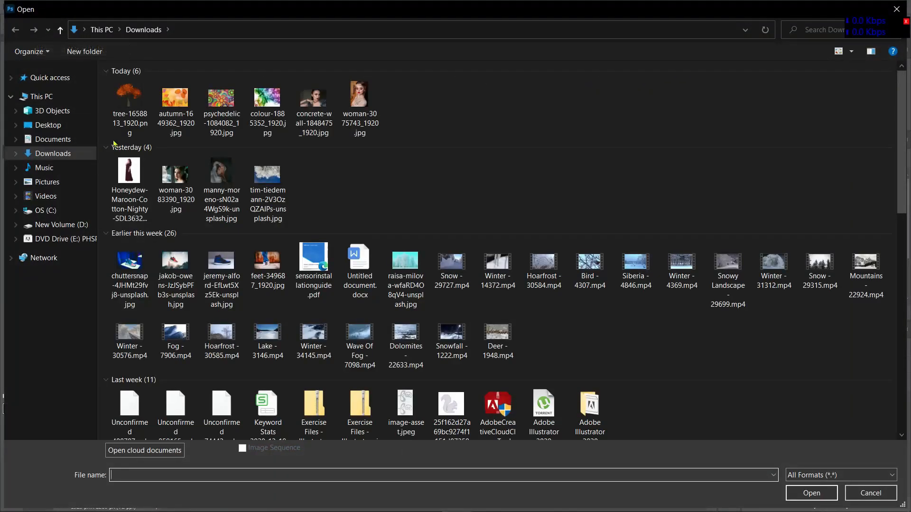
click(272, 107)
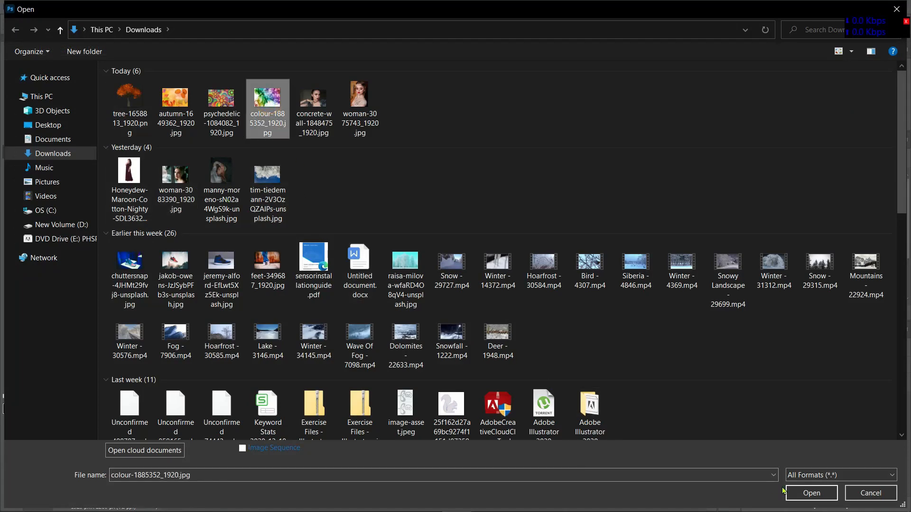
click(810, 492)
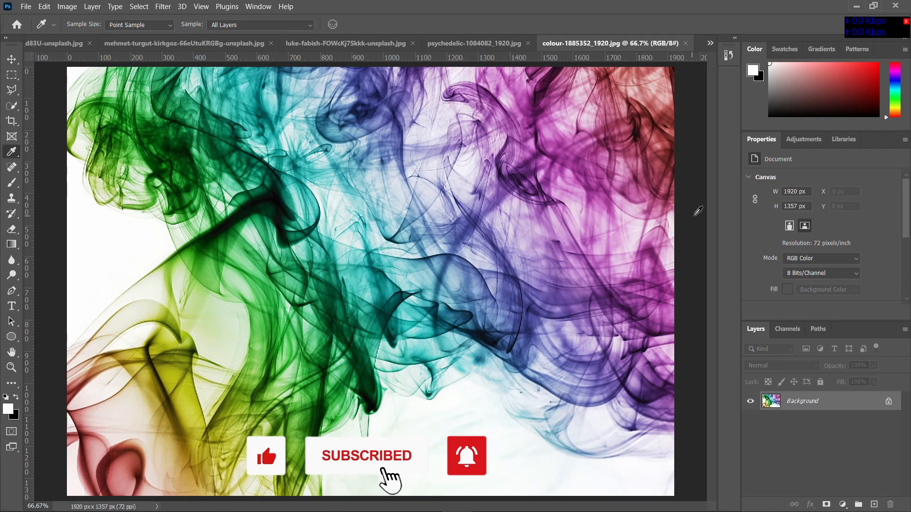
Step: Add a Black & White adjustment layer with Reds 79, Yellows 79, Greens 67, Cyans 88, Blues 33 and Magentas 69
click(804, 143)
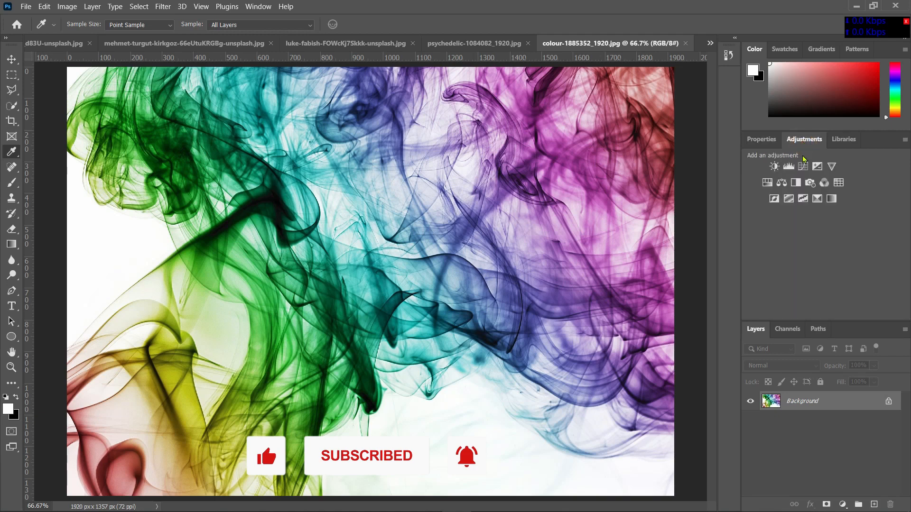
click(795, 183)
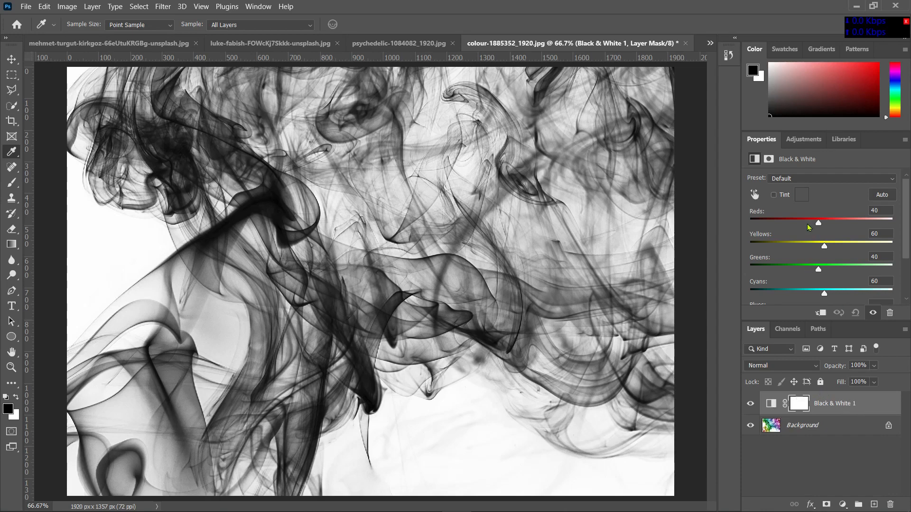
mouse_move(819, 223)
mouse_down()
mouse_move(880, 231)
mouse_move(830, 230)
mouse_up()
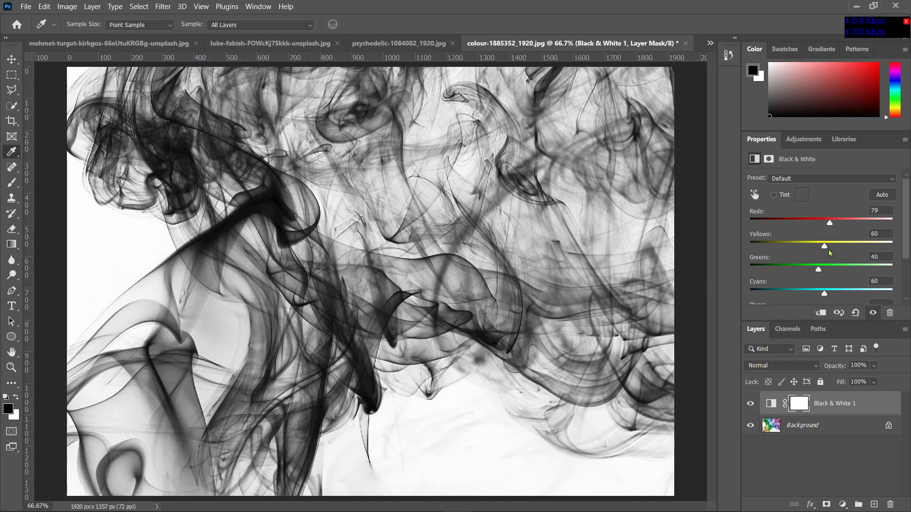
drag(825, 248, 833, 295)
scroll(851, 259, down, 2)
scroll(851, 259, down, 1)
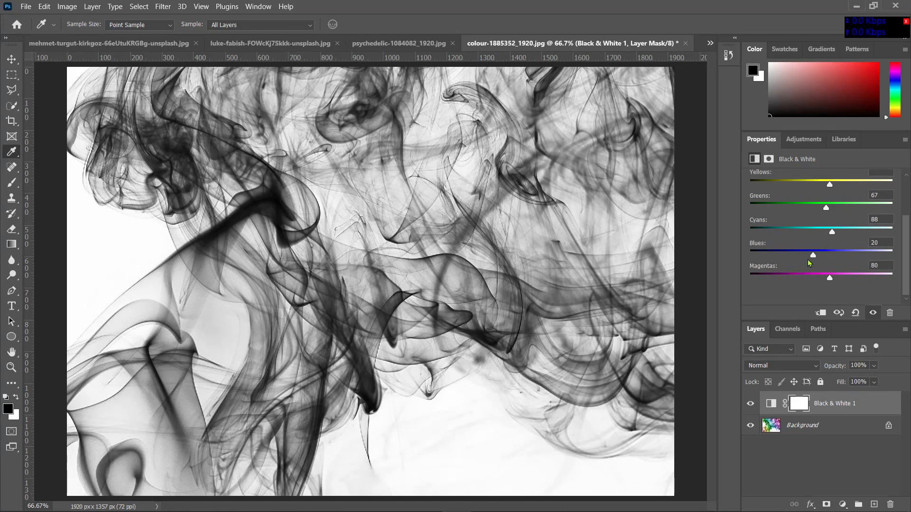
mouse_move(808, 260)
mouse_down()
mouse_move(824, 261)
mouse_move(810, 261)
mouse_move(839, 279)
mouse_move(827, 280)
mouse_move(818, 260)
mouse_up()
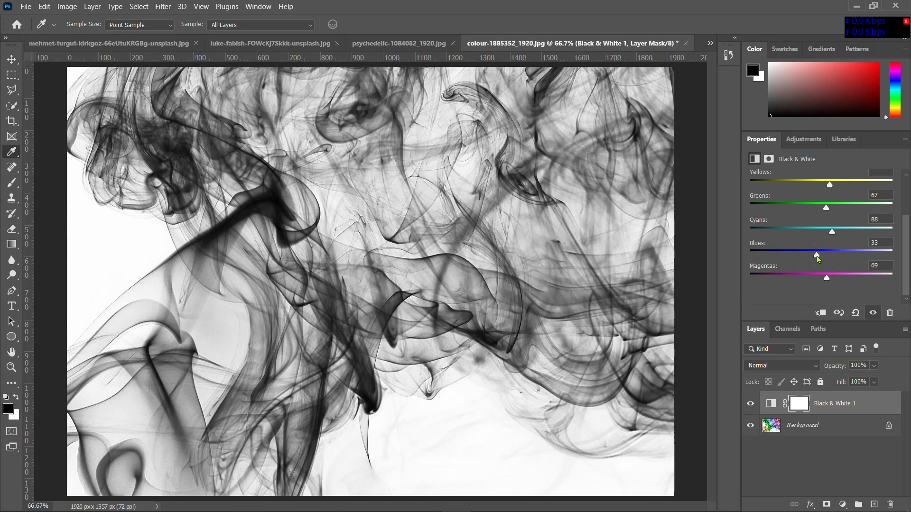
scroll(818, 259, up, 3)
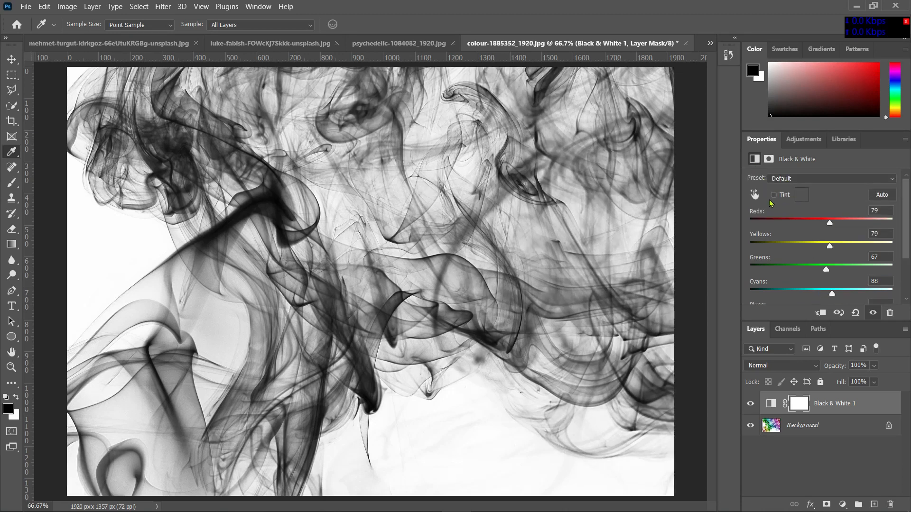
Step: Activate the Black & White on-image adjustment tool and sample the smoke in two places
click(755, 194)
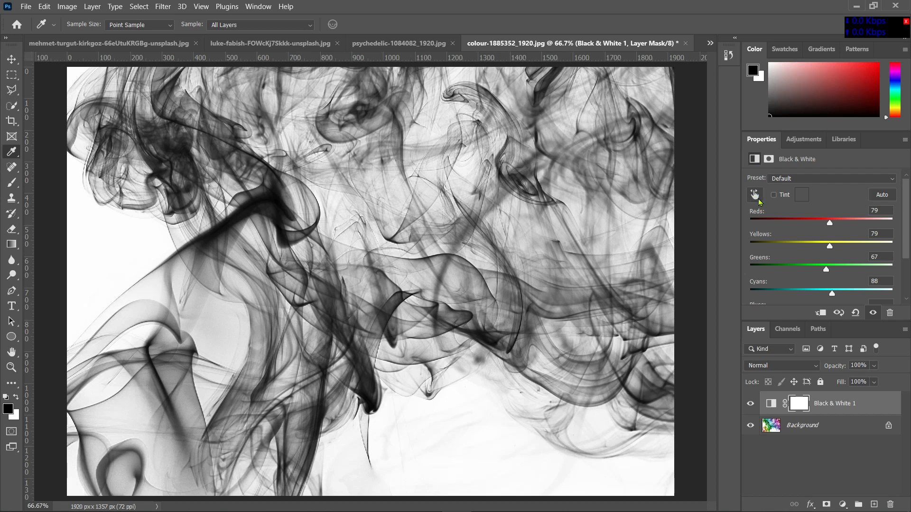
click(756, 196)
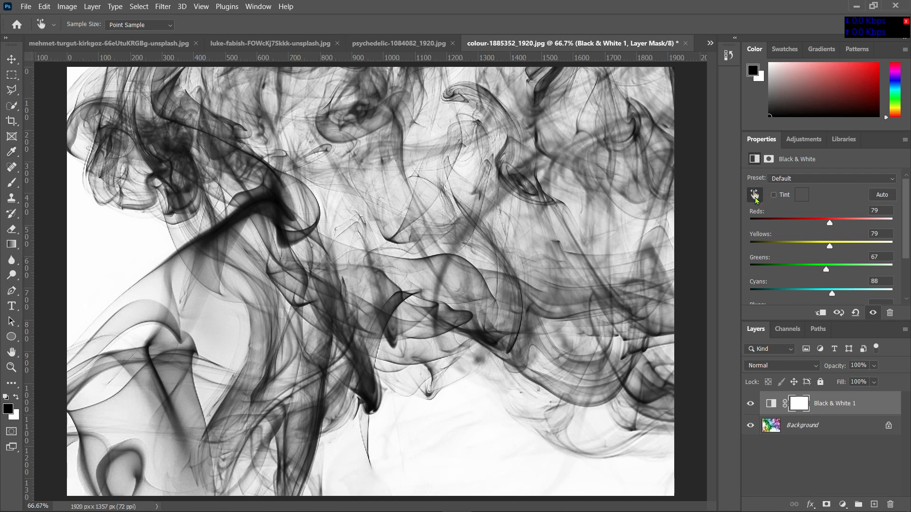
click(755, 196)
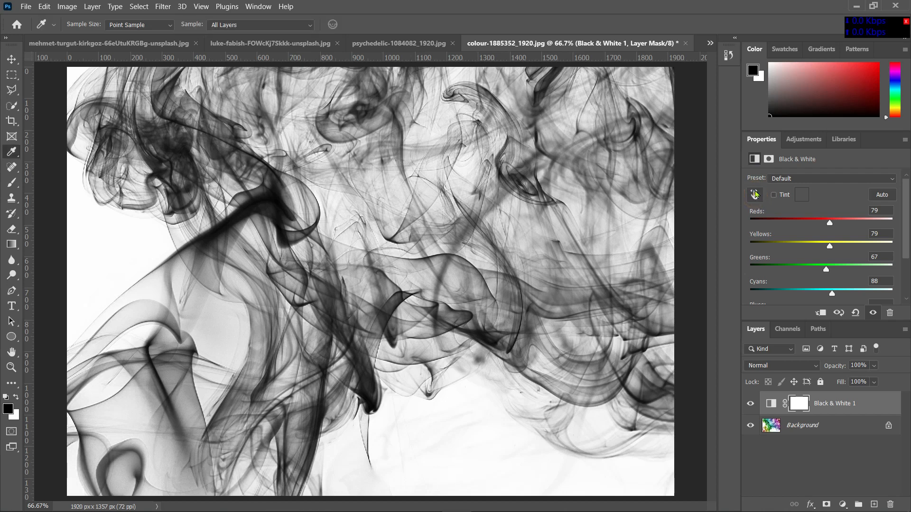
click(756, 195)
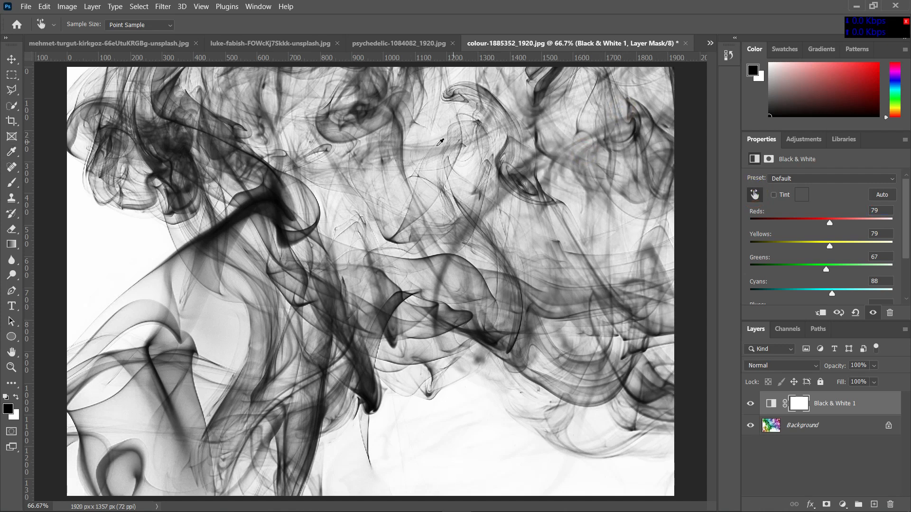
click(432, 147)
click(273, 203)
Step: Enable the Black & White tint, try amber e6ac26 and blue 264ae6, and set the tint color to green 26e633
click(774, 195)
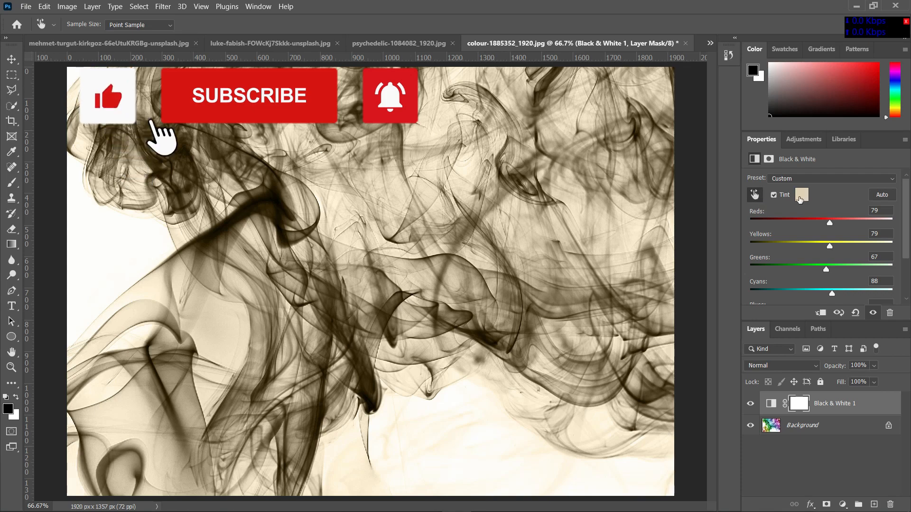
click(801, 195)
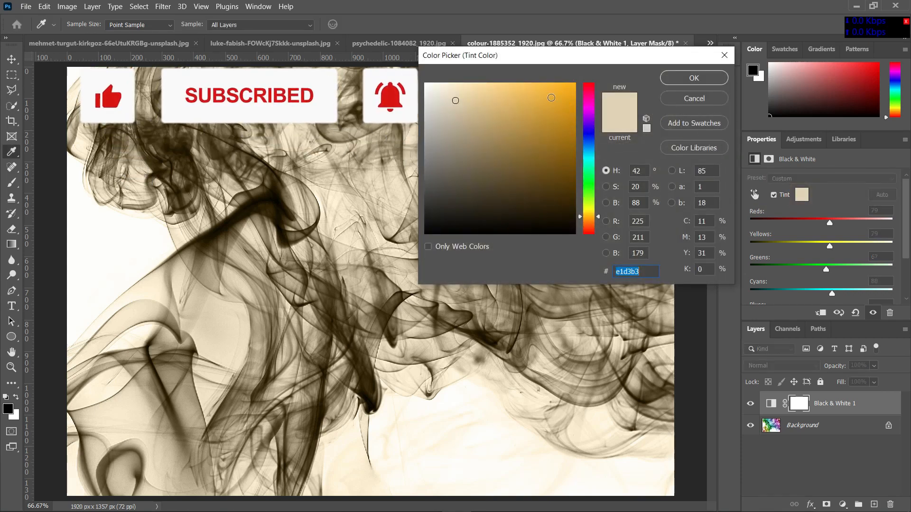
click(551, 97)
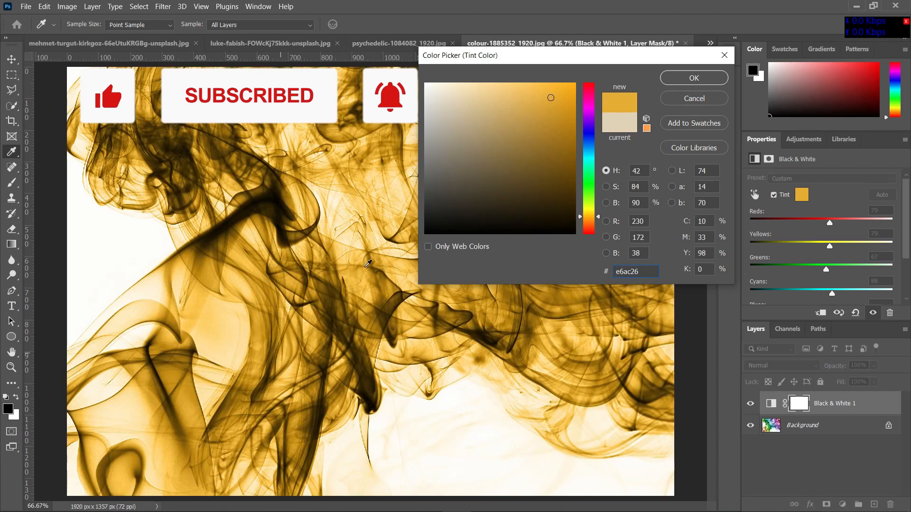
click(590, 139)
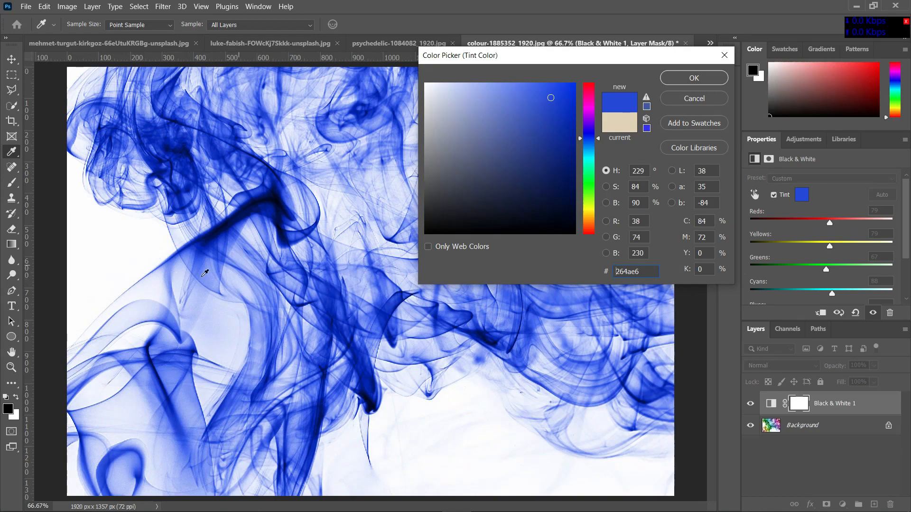
click(591, 183)
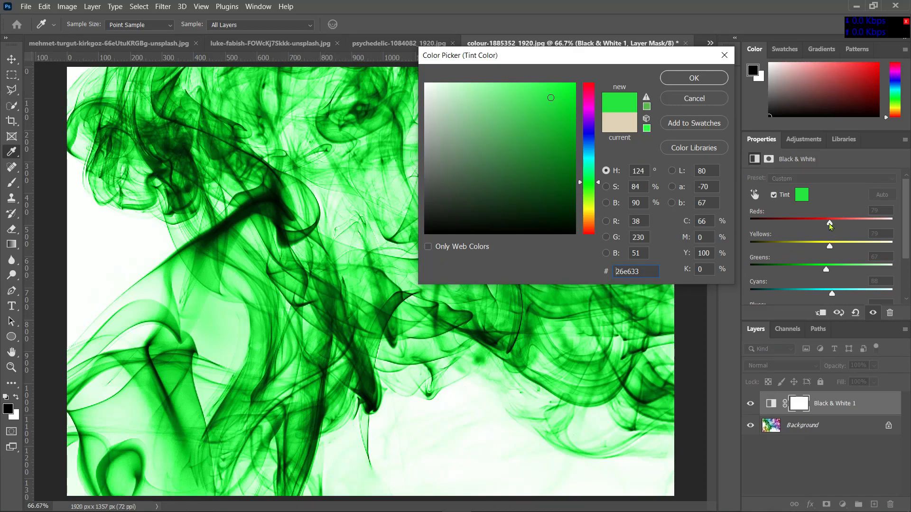
click(830, 225)
click(709, 81)
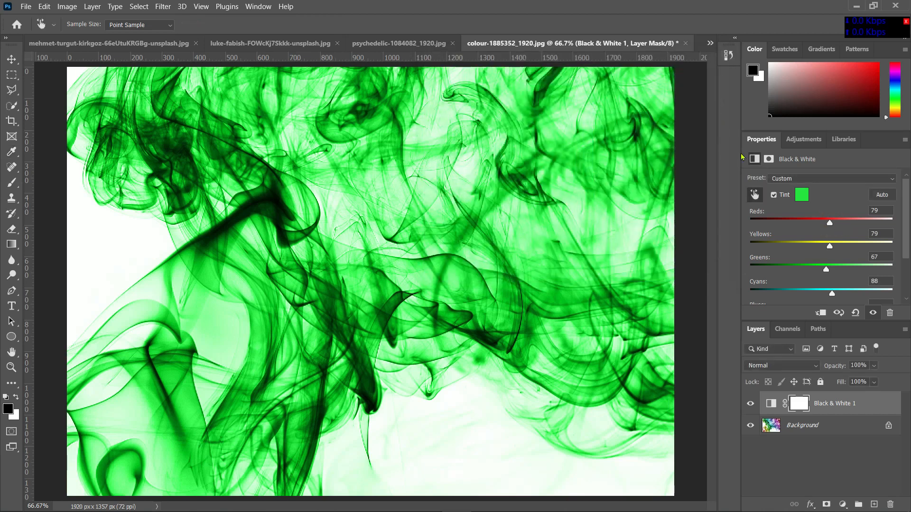
Step: Lower the Black & White sliders to Reds -62, Yellows 17, Greens -8, Cyans 35 and Blues -19
drag(827, 222, 806, 271)
drag(834, 297, 818, 297)
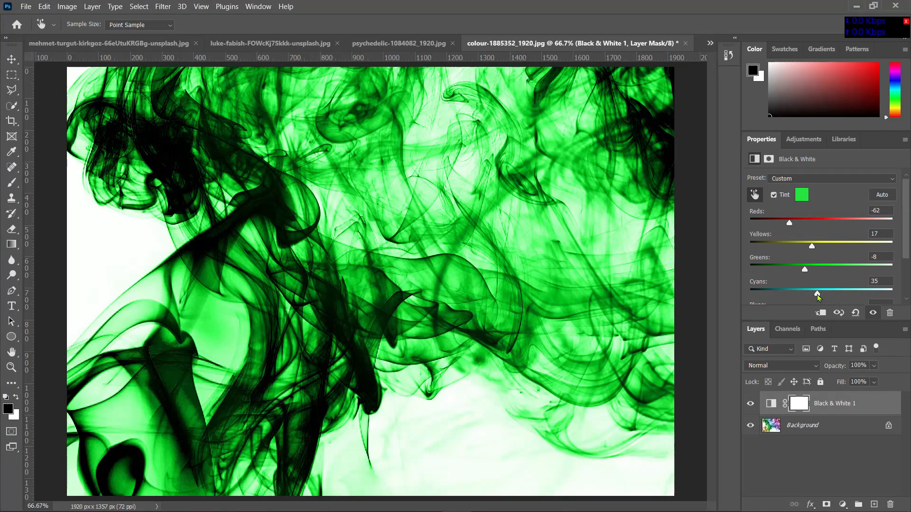
scroll(855, 277, down, 1)
drag(815, 298, 802, 298)
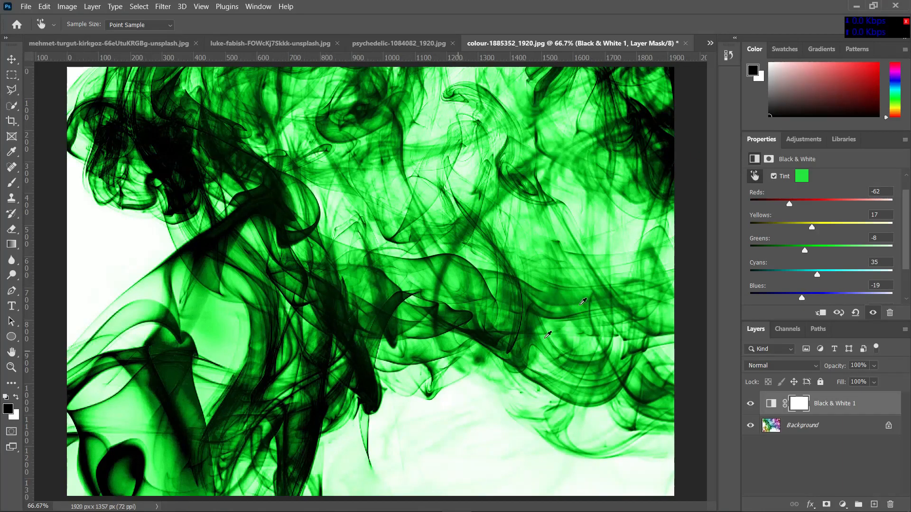
Step: Try near-black 080808 as the tint color, and set it to near-white f7faf7 instead
click(802, 177)
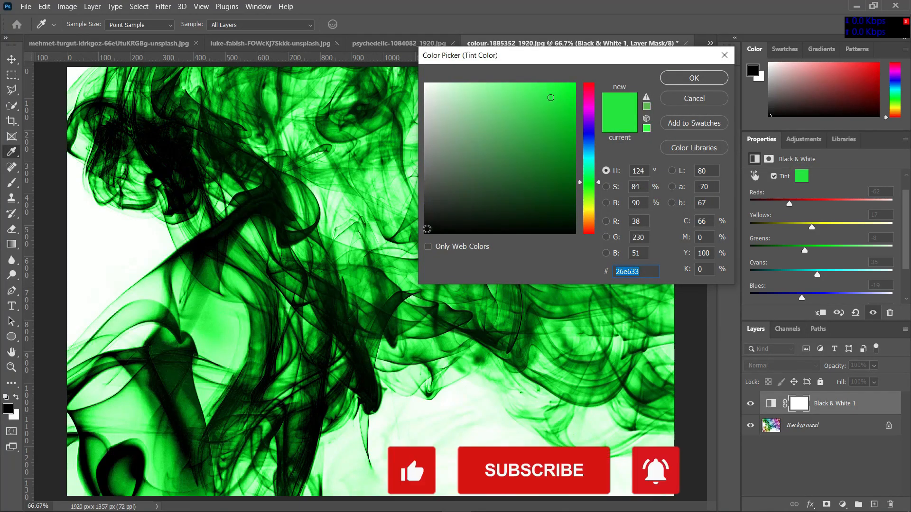
click(426, 230)
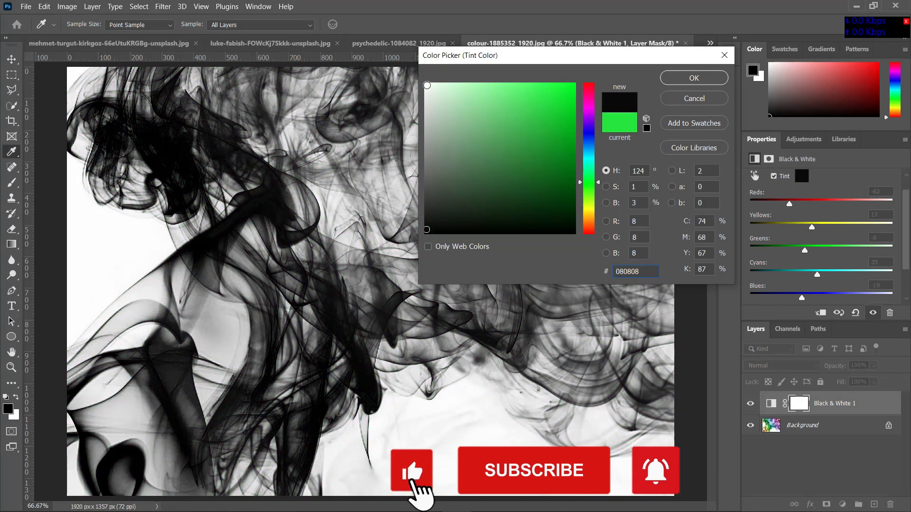
click(427, 86)
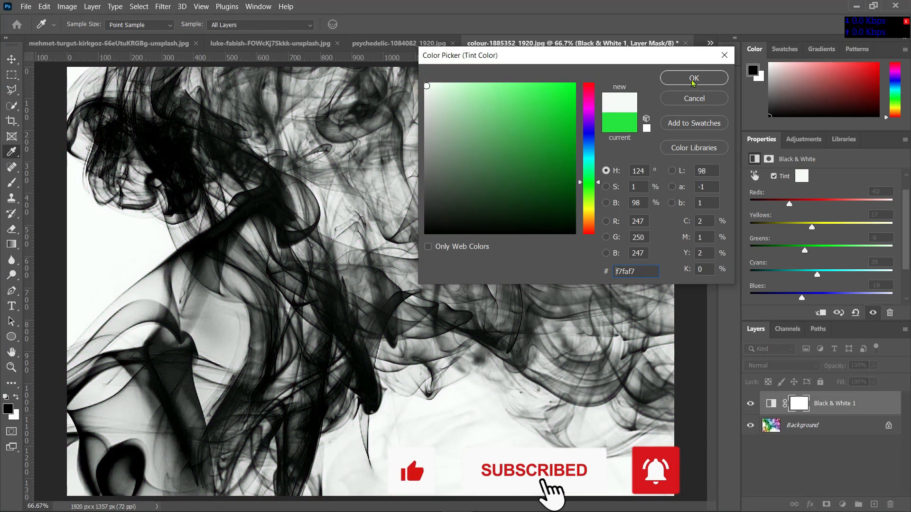
click(692, 79)
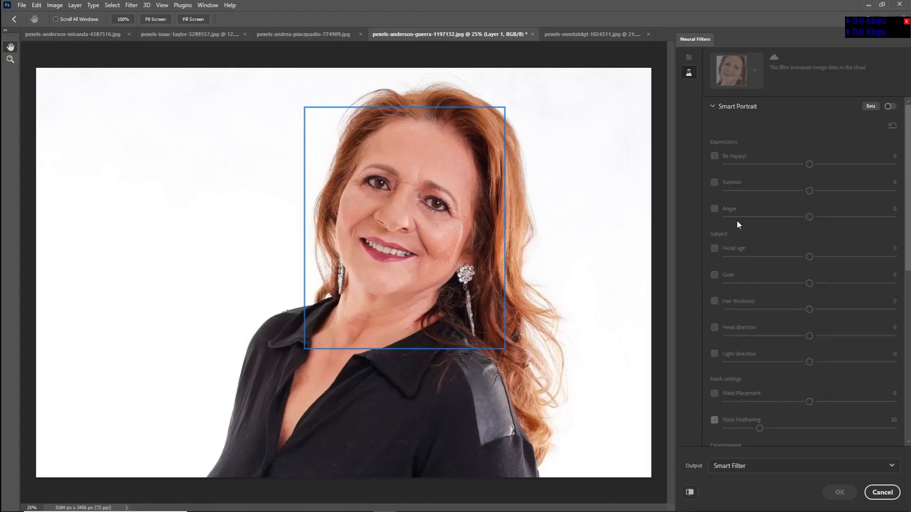
Step: Enable the Smart Portrait neural filter on the red-haired woman's portrait and lower its Facial age
click(888, 108)
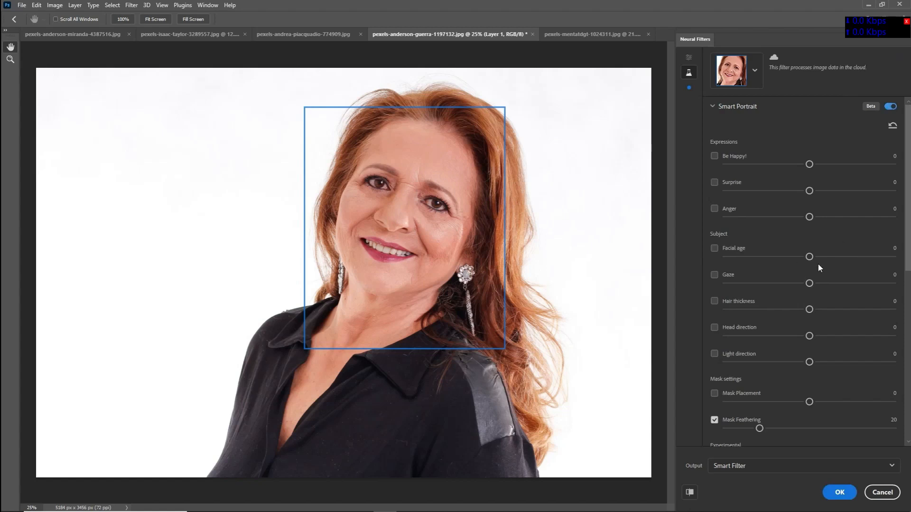
click(753, 259)
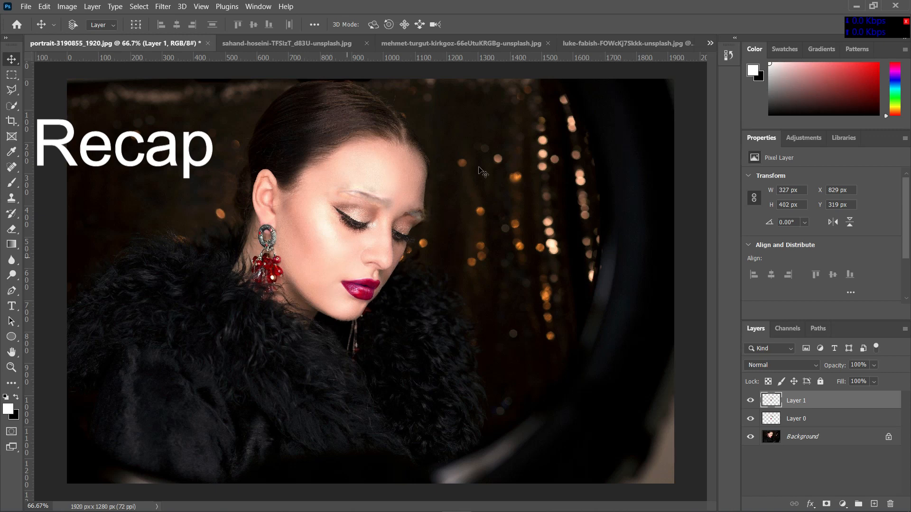
Step: Review the bearded man's photo and the elephant photo, toggling the elephant's Layer 0 to compare the colorized and black-and-white versions
click(480, 45)
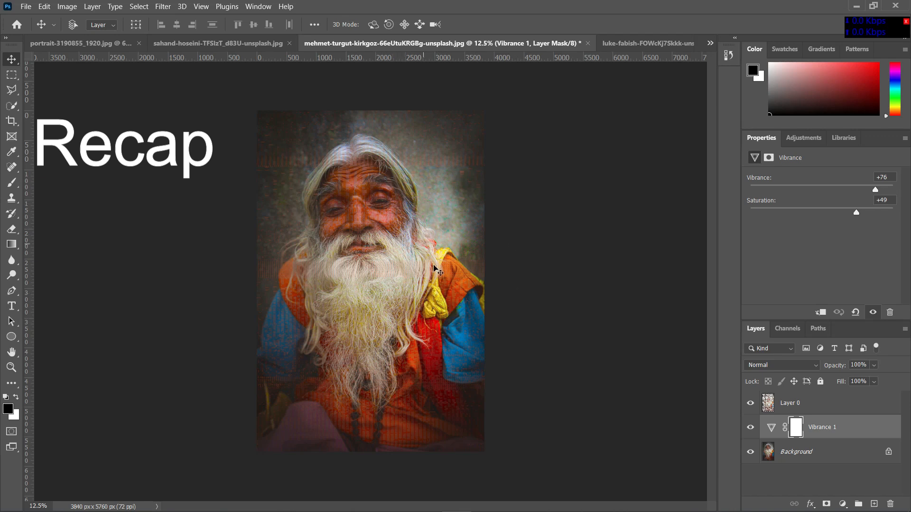
click(629, 44)
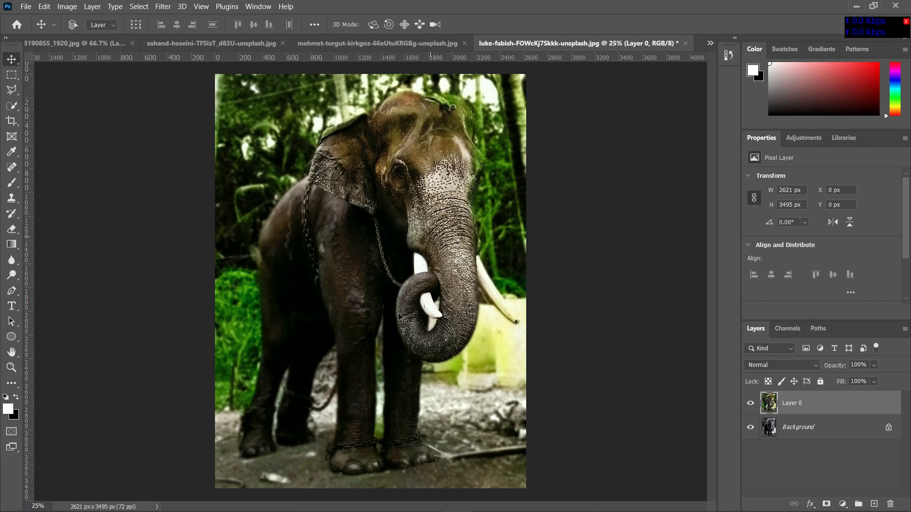
click(750, 405)
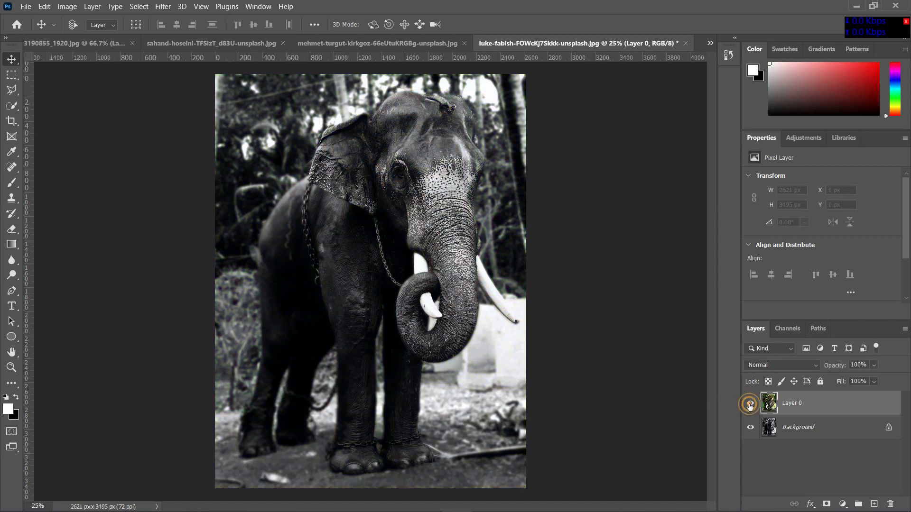
click(751, 405)
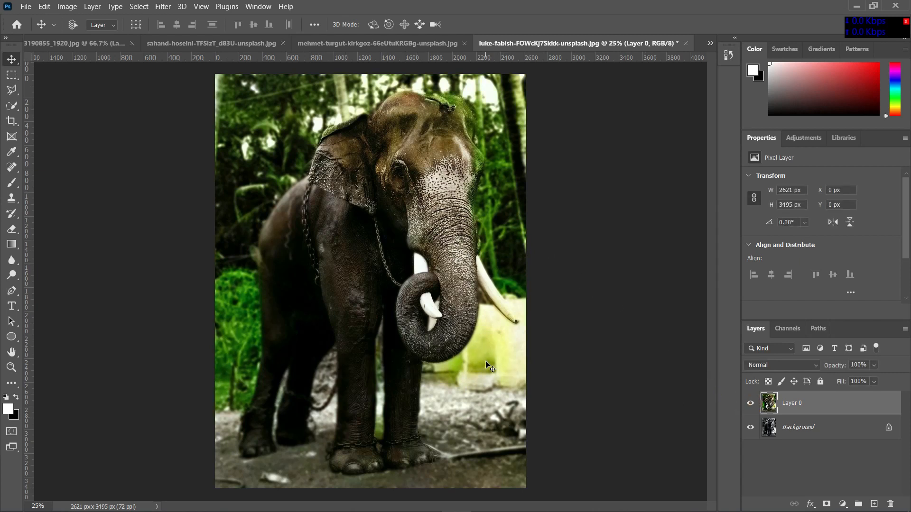